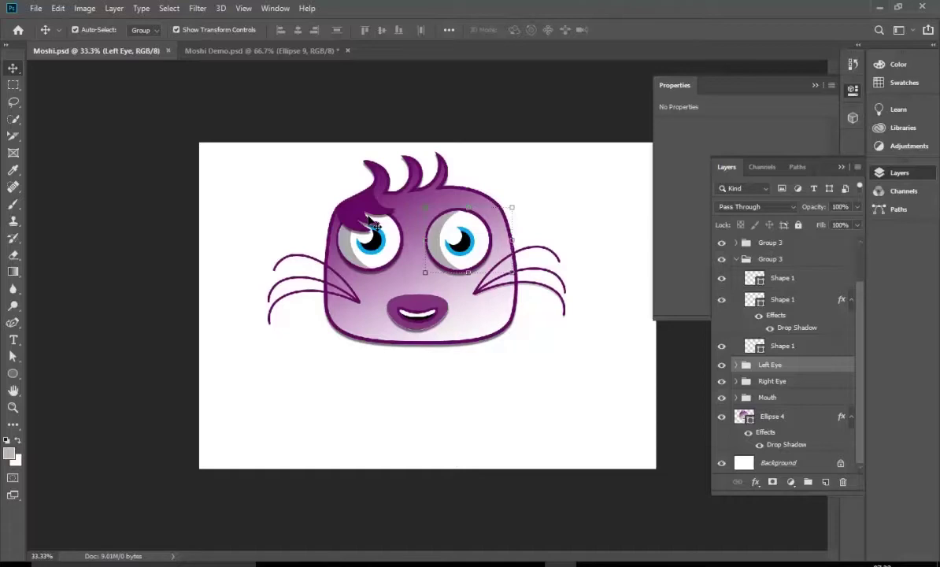
# Step: Switch to the Moshi Demo.psd document and activate the Direct Selection tool for the head shape
pyautogui.click(258, 51)
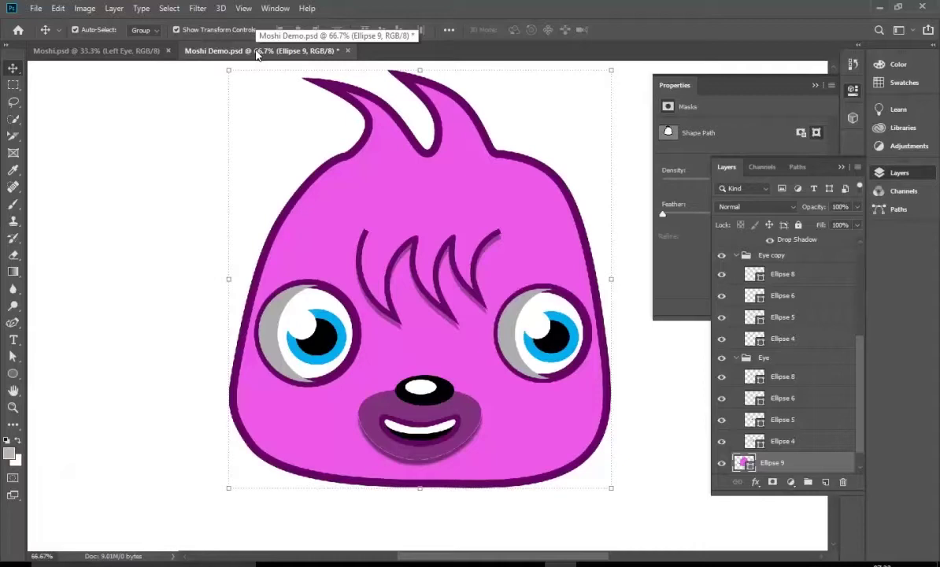
pyautogui.click(16, 358)
pyautogui.click(43, 370)
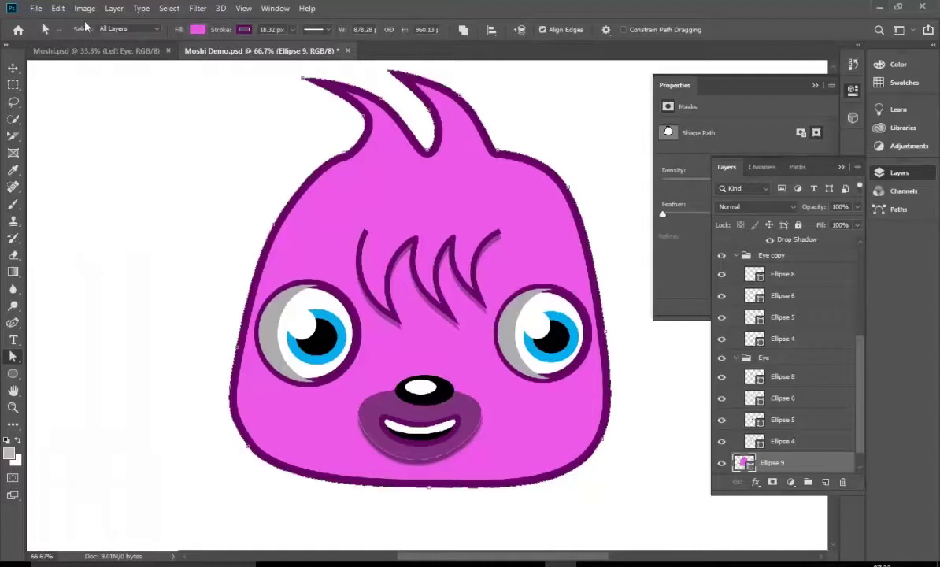
# Step: Limit the Direct Selection tool to Active Layers and return it to All Layers
pyautogui.click(157, 31)
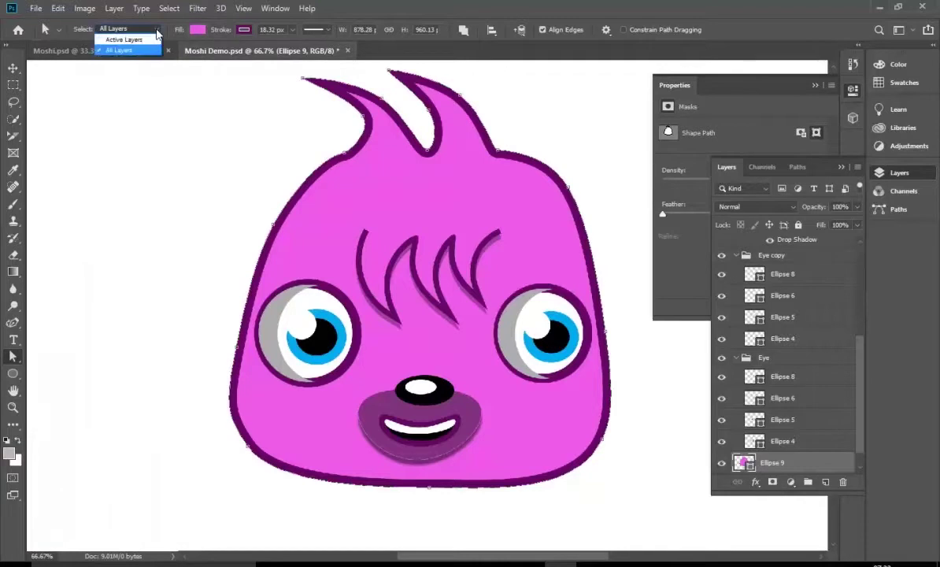
pyautogui.click(148, 39)
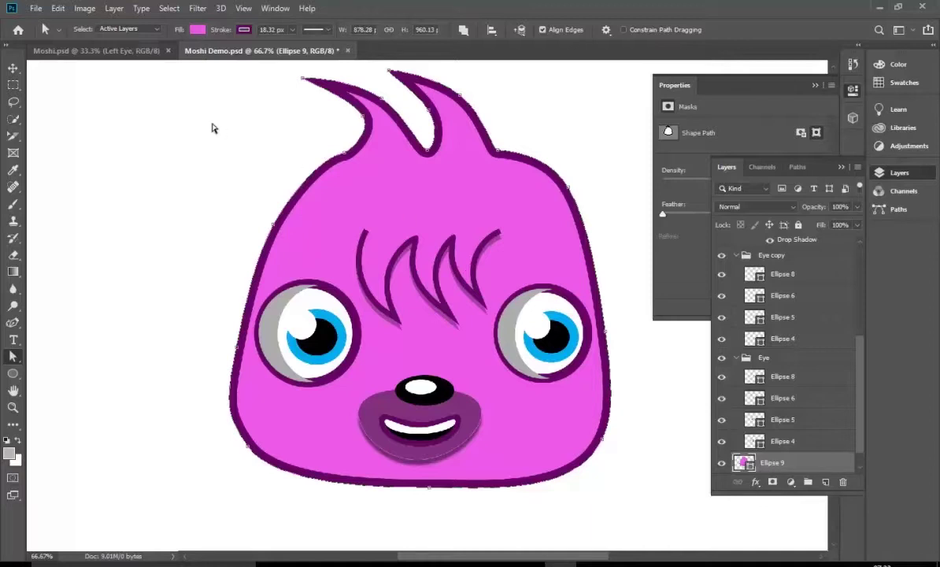
pyautogui.click(155, 30)
pyautogui.click(141, 50)
# Step: Test selecting the eye, fringe and head shapes across all layers directly on the canvas
pyautogui.click(365, 248)
pyautogui.click(345, 300)
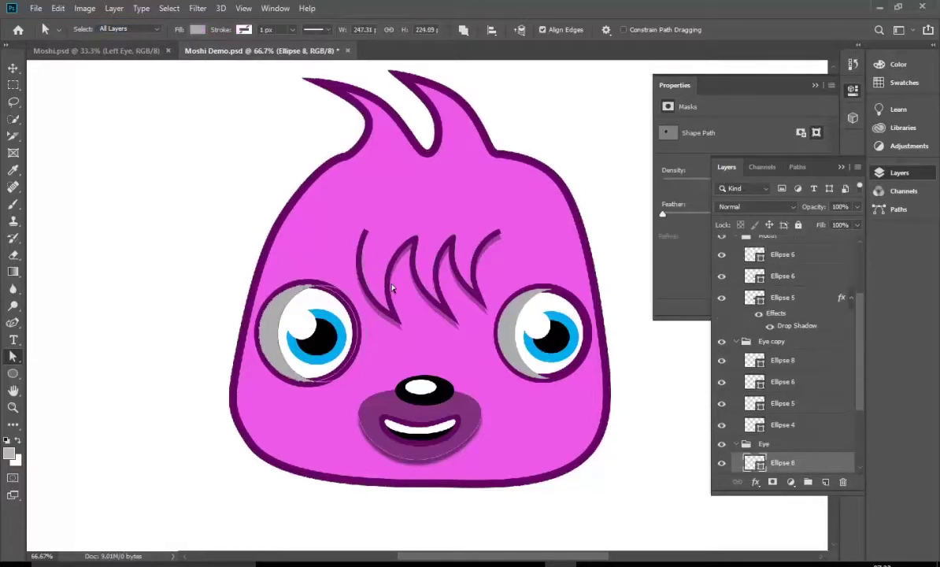
pyautogui.click(392, 256)
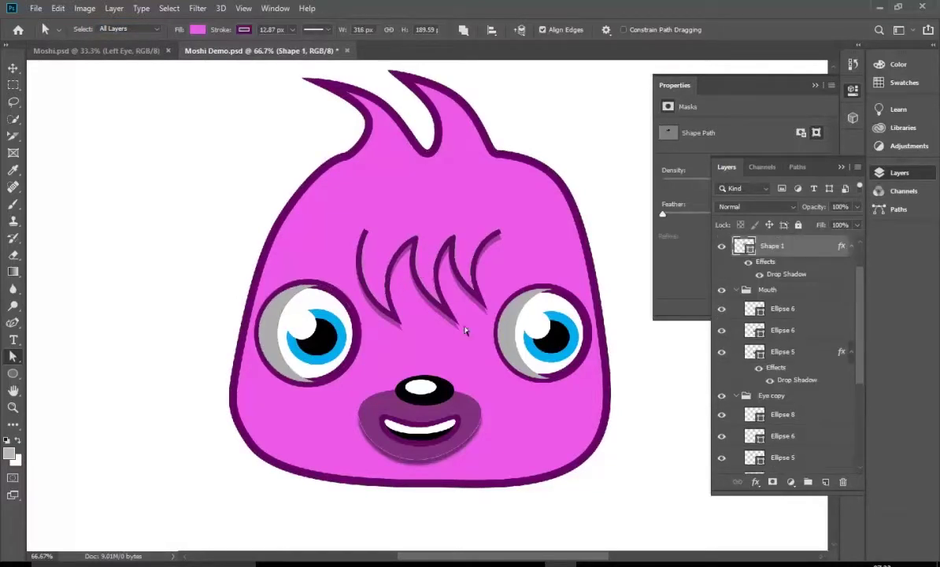
pyautogui.click(362, 146)
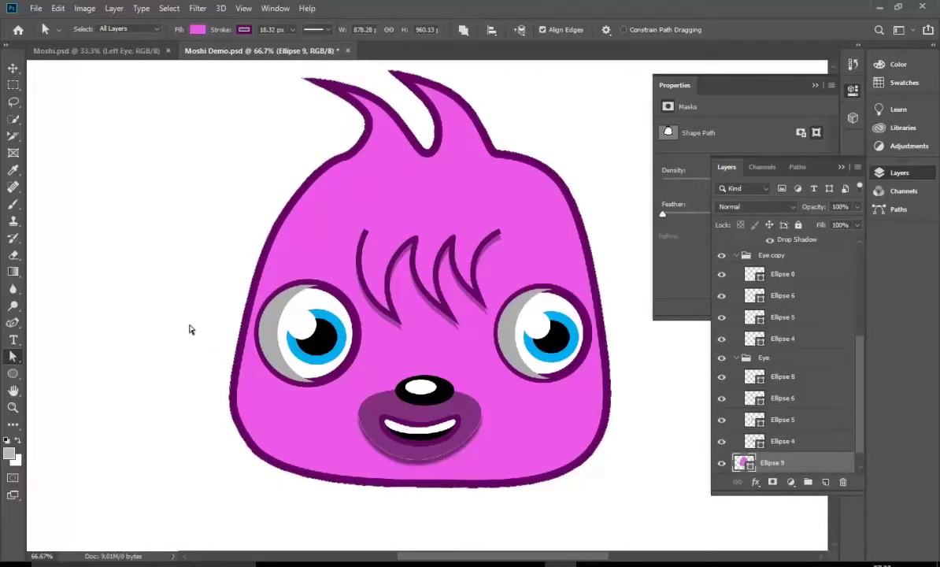
# Step: Isolate the head shape Ellipse 9 with the Direct Selection tool to expose its anchor points
pyautogui.rightClick(15, 358)
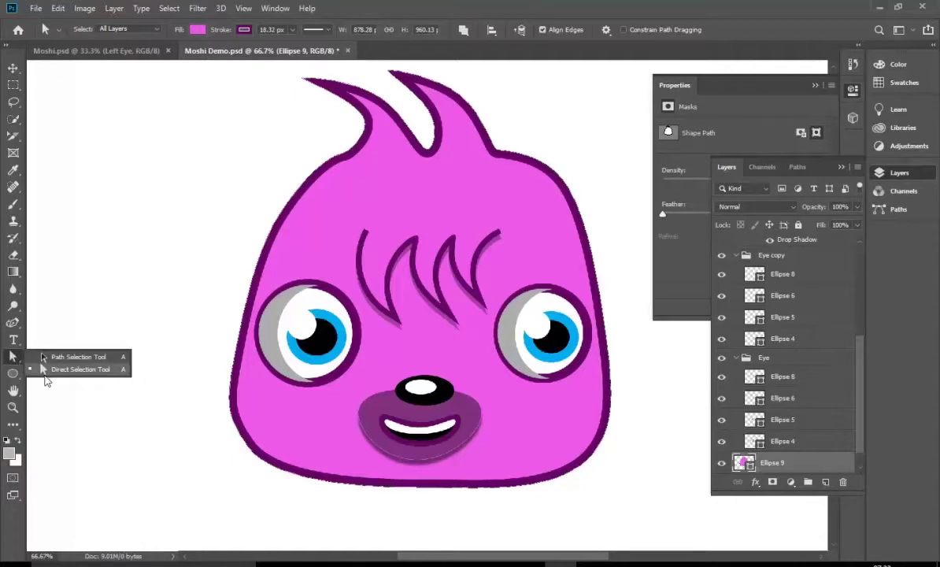
pyautogui.click(47, 372)
pyautogui.doubleClick(366, 138)
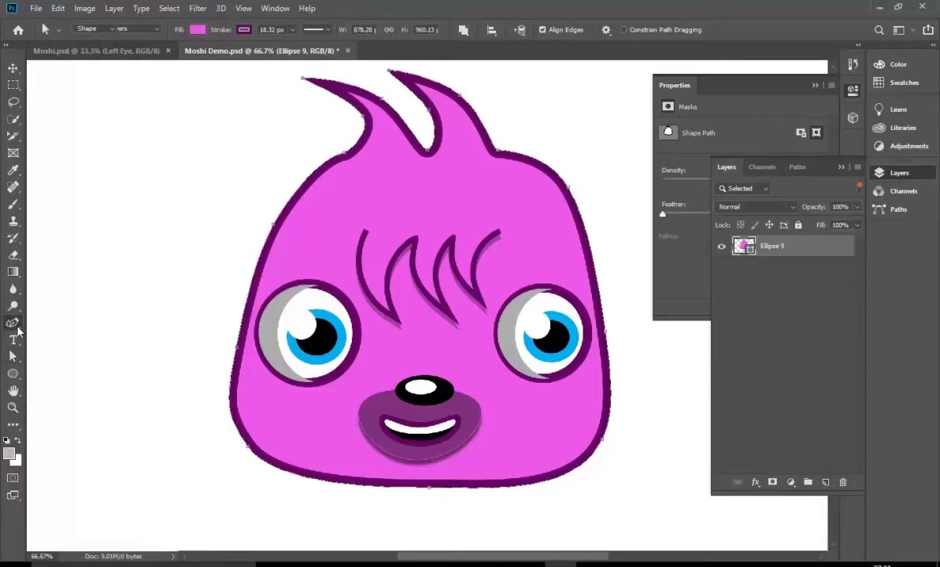
# Step: Remove the left hair tuft from the head outline by deleting its anchor points with the Delete Anchor Point tool
pyautogui.click(17, 327)
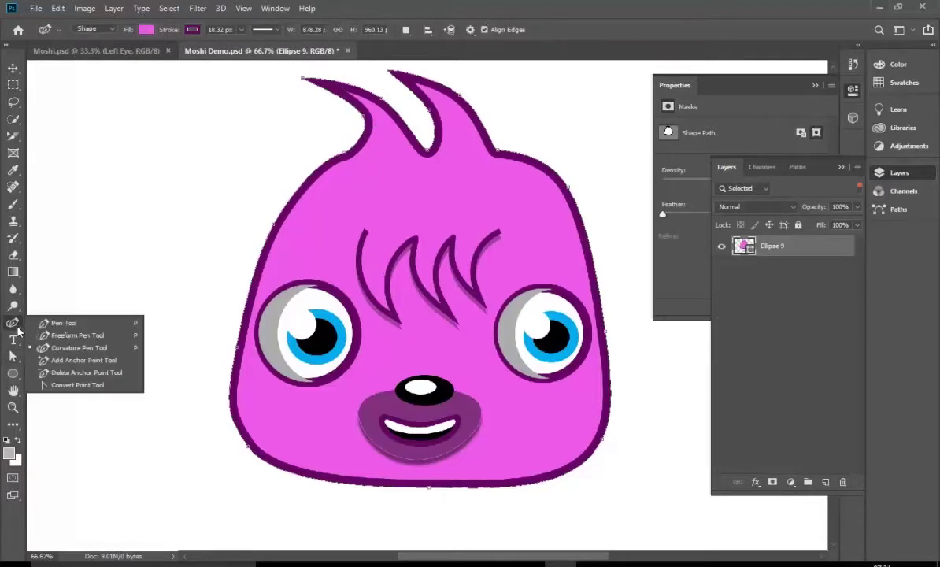
pyautogui.click(61, 377)
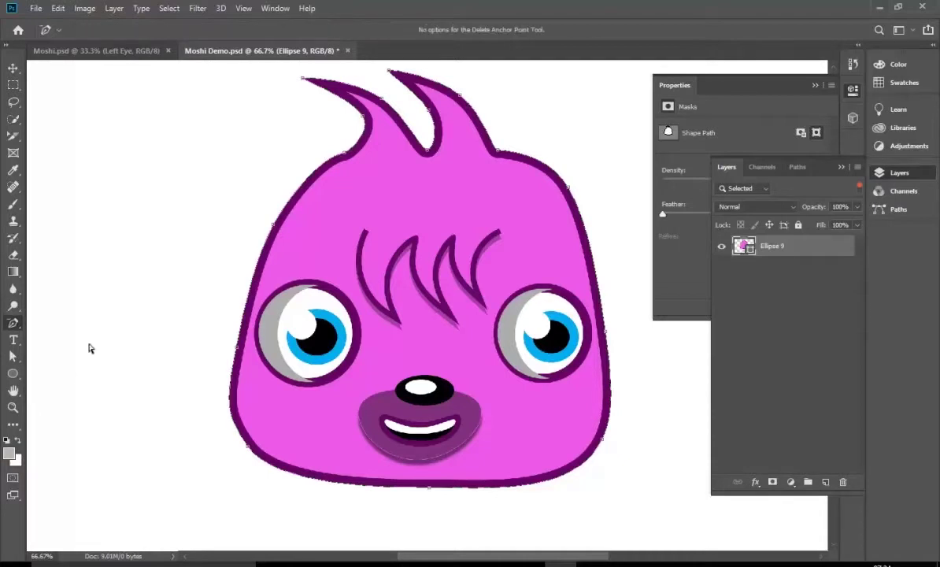
pyautogui.click(363, 120)
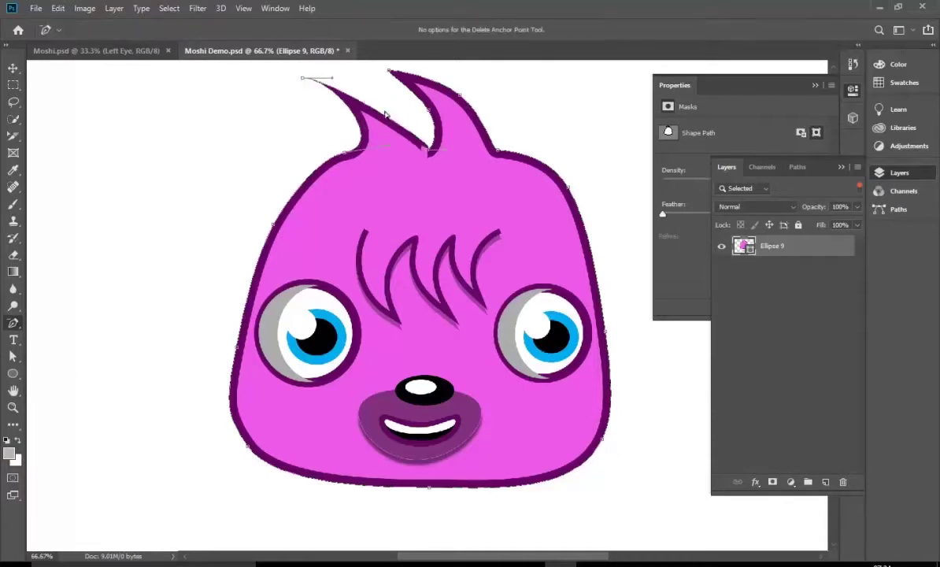
pyautogui.click(429, 153)
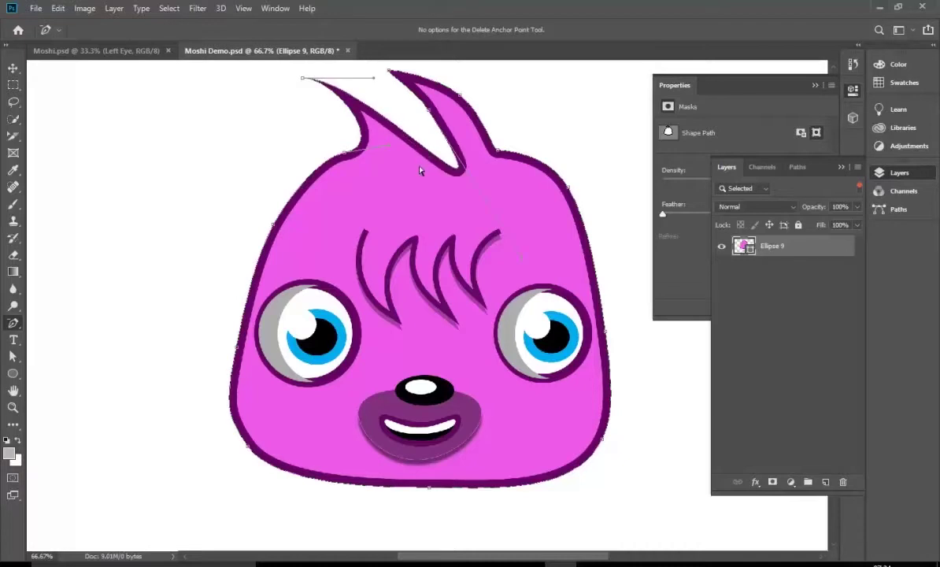
pyautogui.click(306, 82)
pyautogui.click(344, 151)
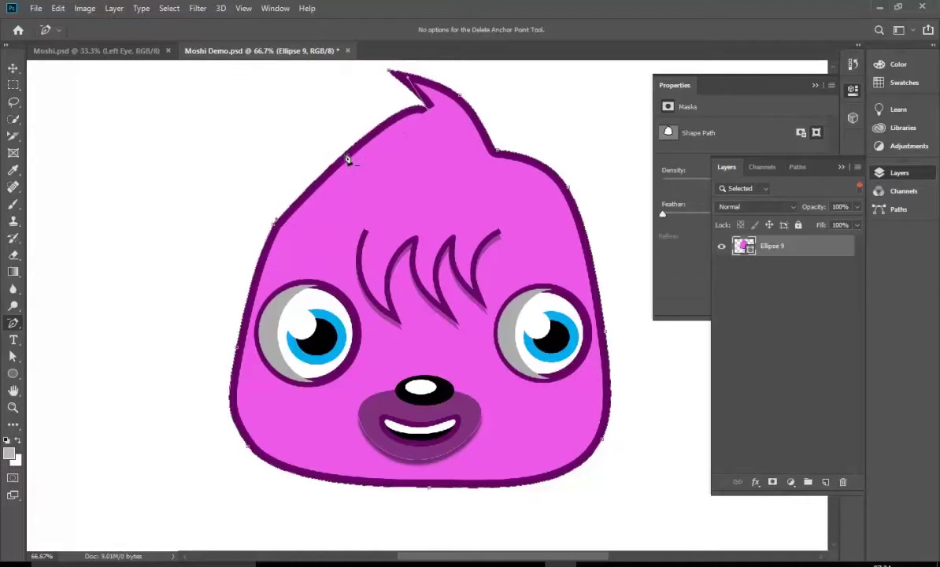
# Step: Delete the anchor points of the remaining right hair tuft so the head outline closes in one smooth curve
pyautogui.click(430, 117)
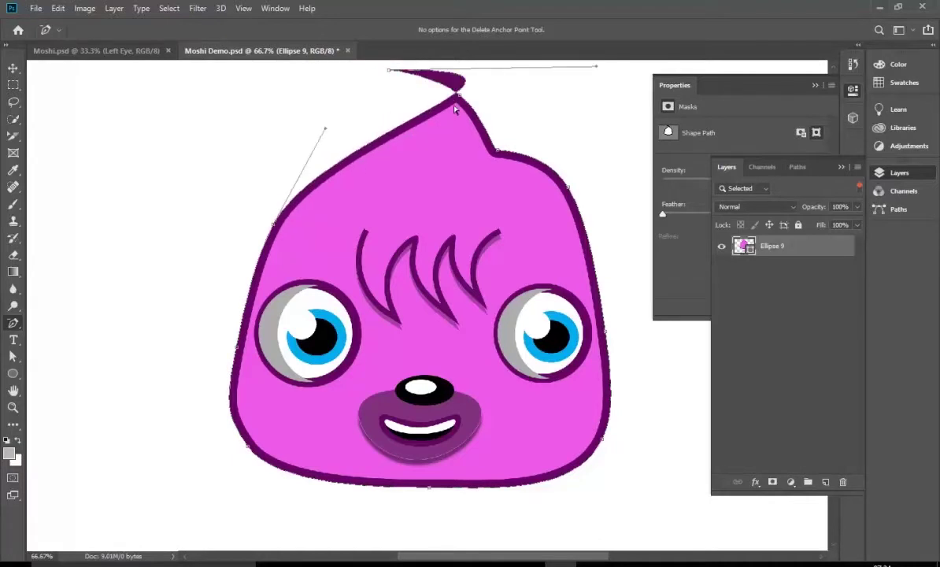
pyautogui.click(460, 98)
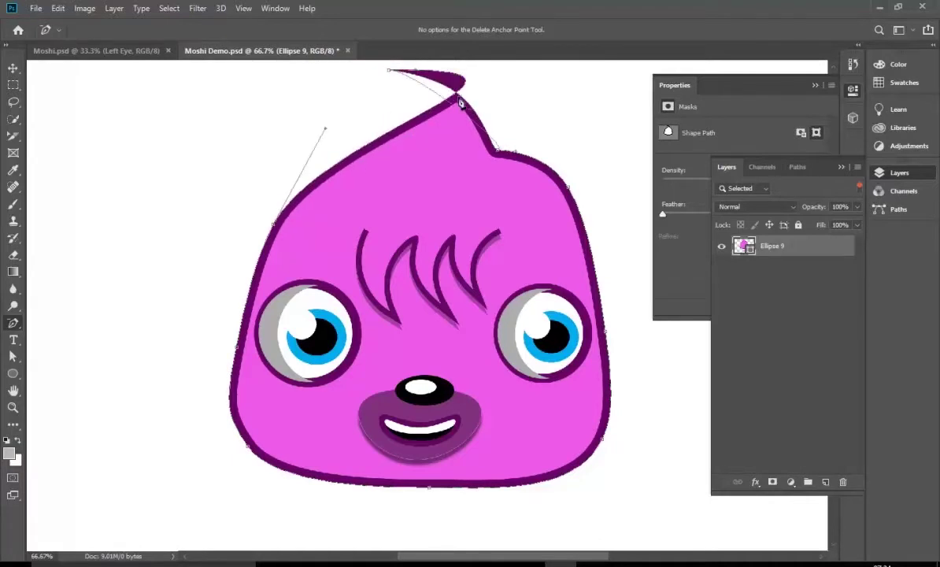
pyautogui.click(499, 157)
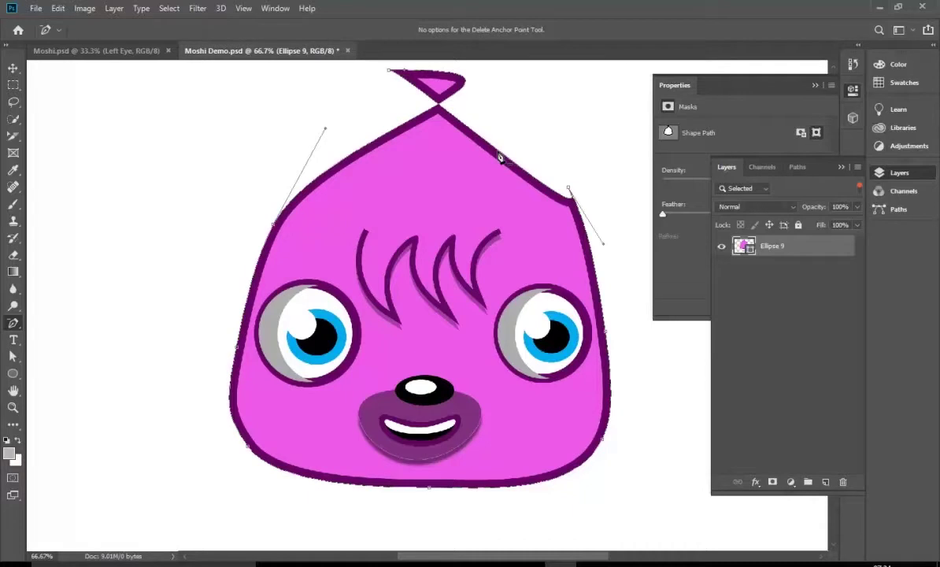
pyautogui.click(392, 73)
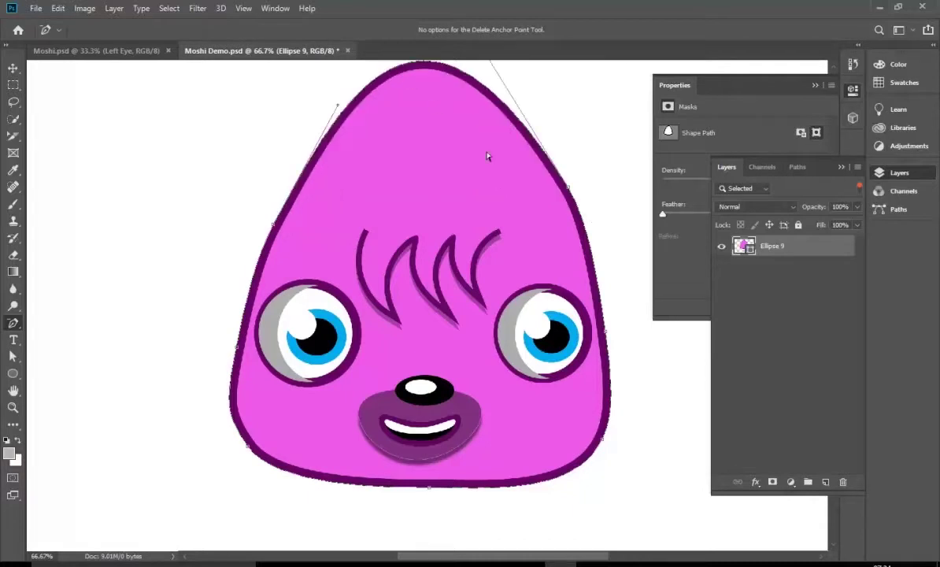
# Step: Lower the head's top anchor, pull both upper side anchors inward and adjust the curve handle, forming a dome about 761 px high
pyautogui.rightClick(12, 332)
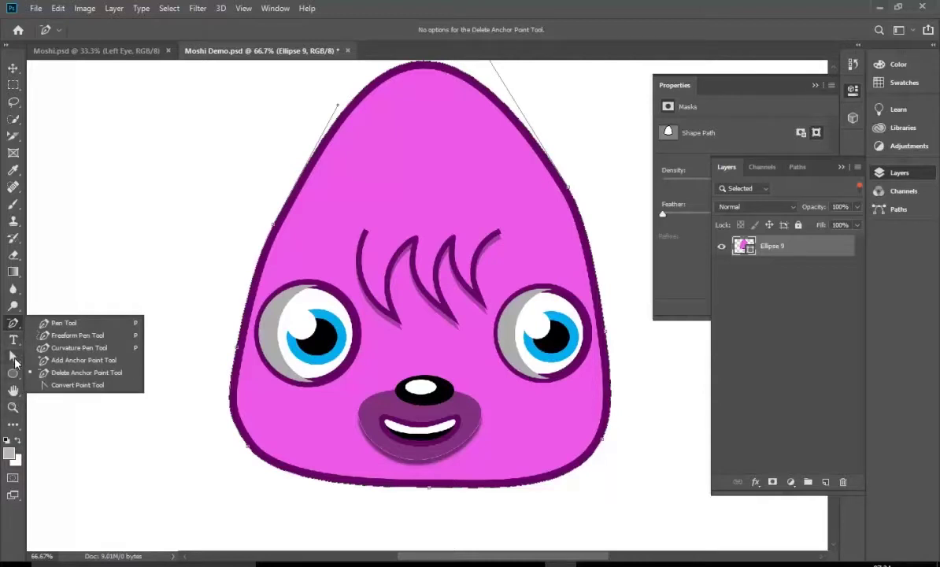
pyautogui.click(14, 359)
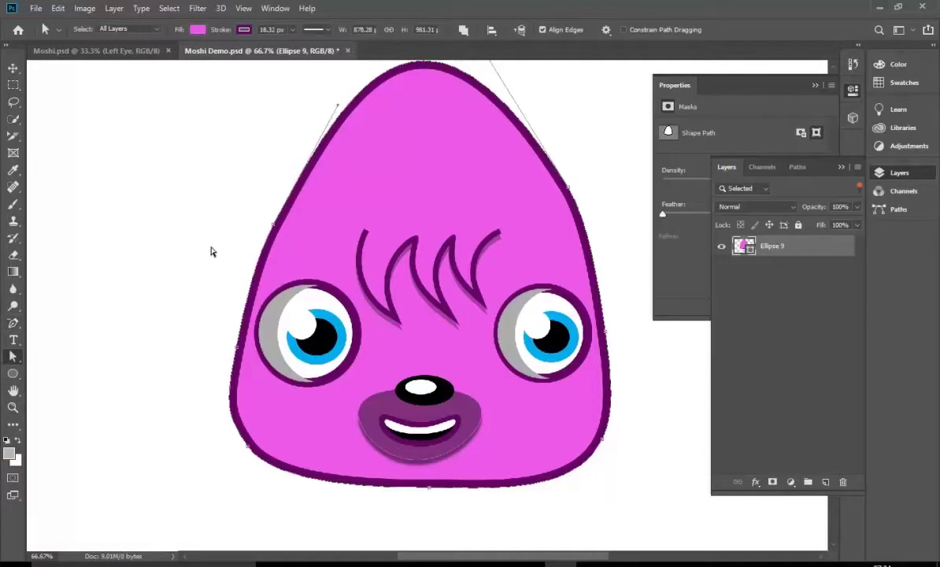
pyautogui.scroll(2, 388, 175)
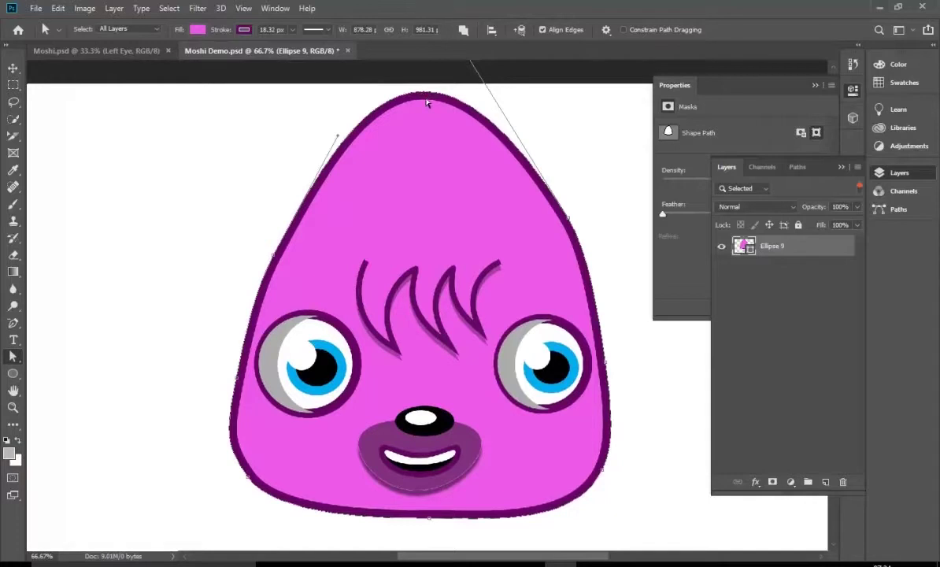
pyautogui.moveTo(423, 96); pyautogui.dragTo(424, 178)
pyautogui.moveTo(569, 220); pyautogui.dragTo(529, 221)
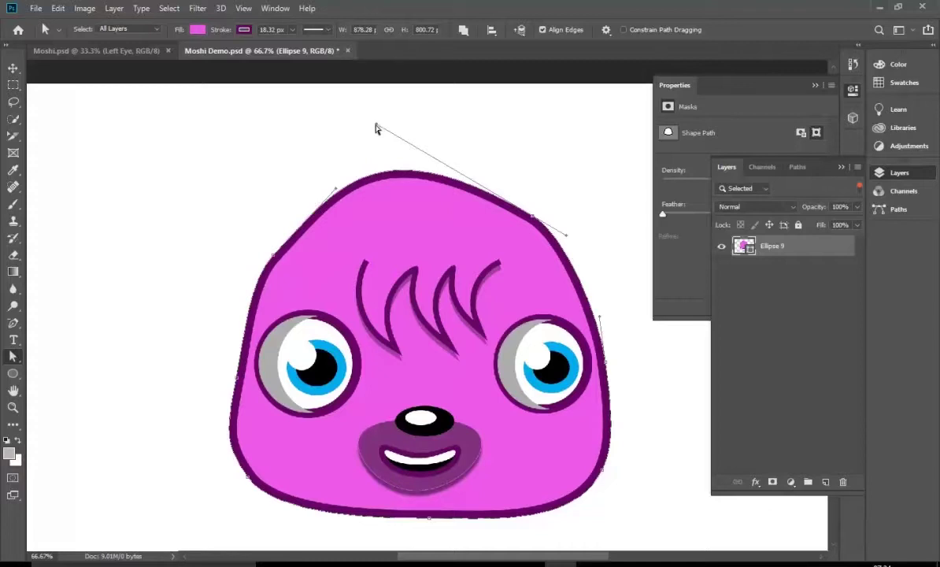
pyautogui.moveTo(376, 128); pyautogui.dragTo(470, 166)
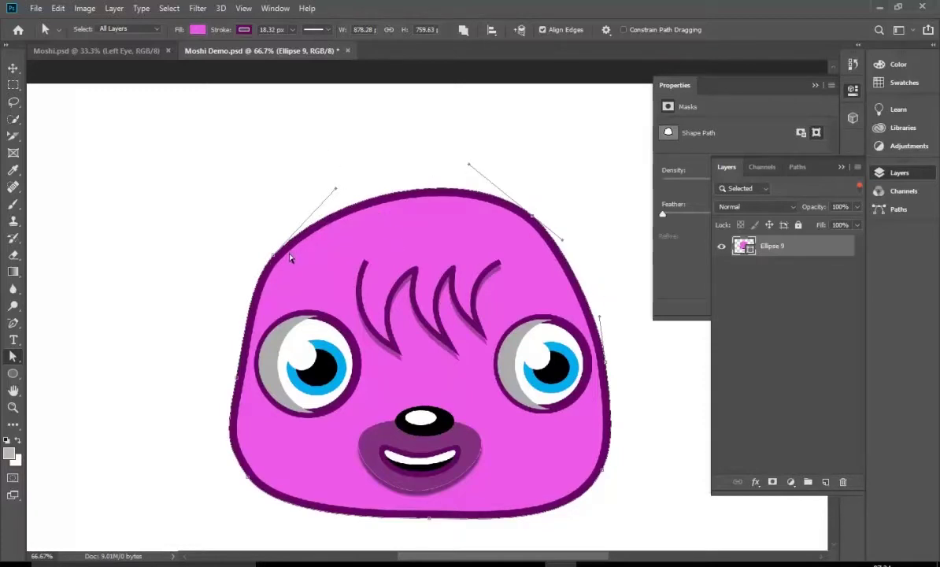
pyautogui.moveTo(273, 256); pyautogui.dragTo(296, 253)
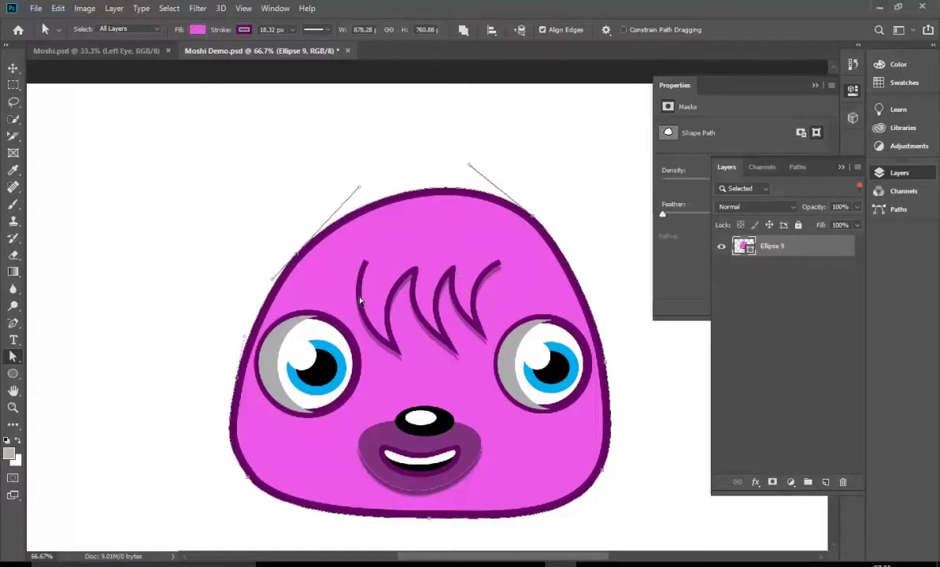
# Step: Try a black-to-white gradient, solid black and pink as the head's fill, and fill it with solid cyan
pyautogui.click(197, 30)
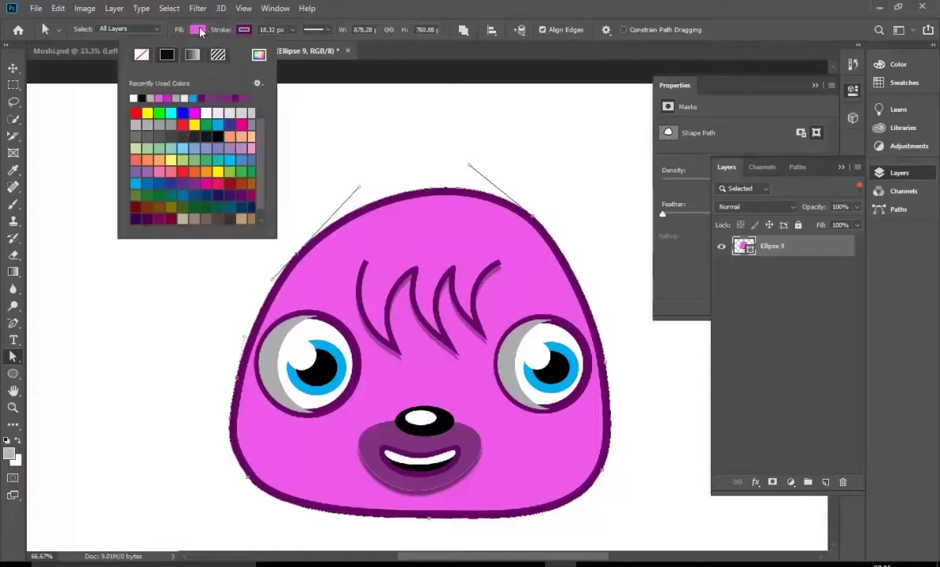
pyautogui.click(192, 55)
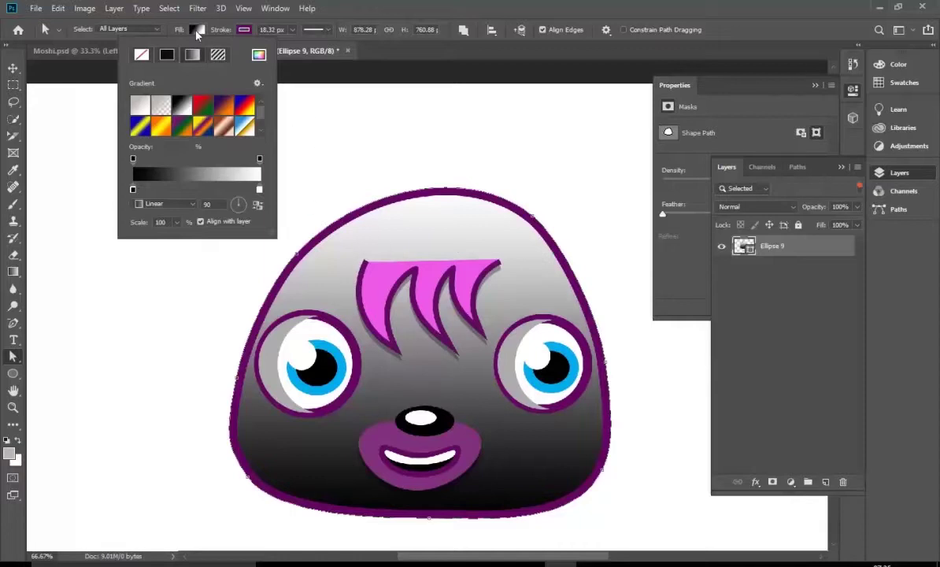
pyautogui.click(165, 54)
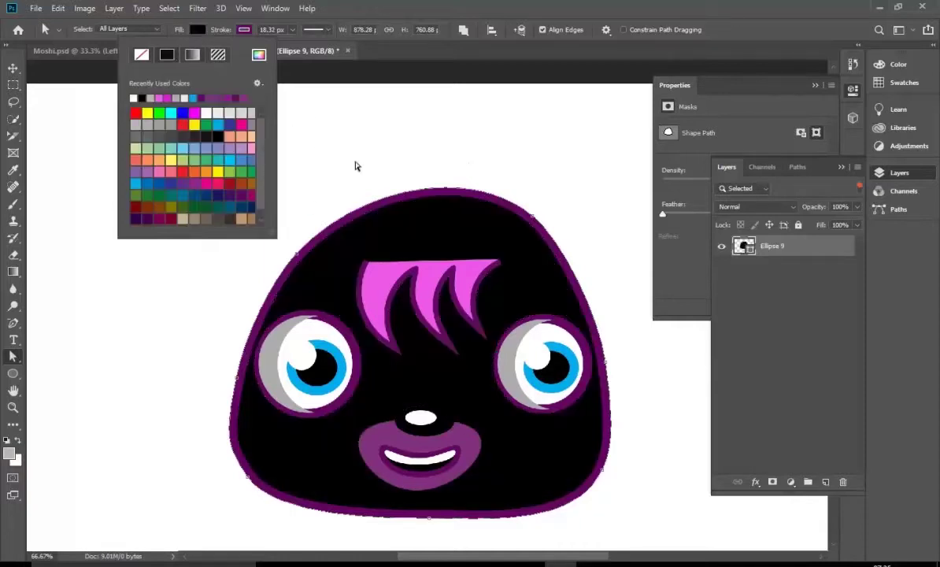
pyautogui.click(163, 96)
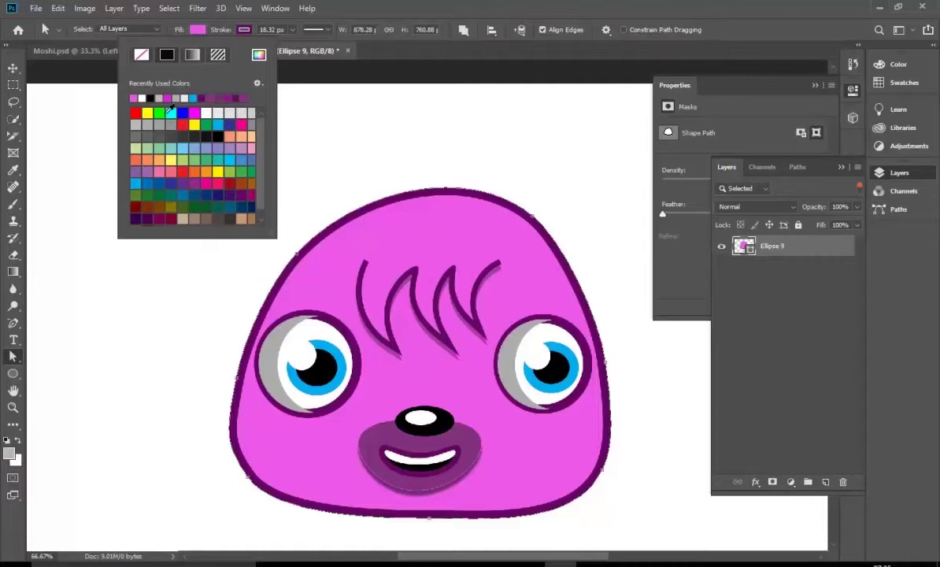
pyautogui.click(170, 113)
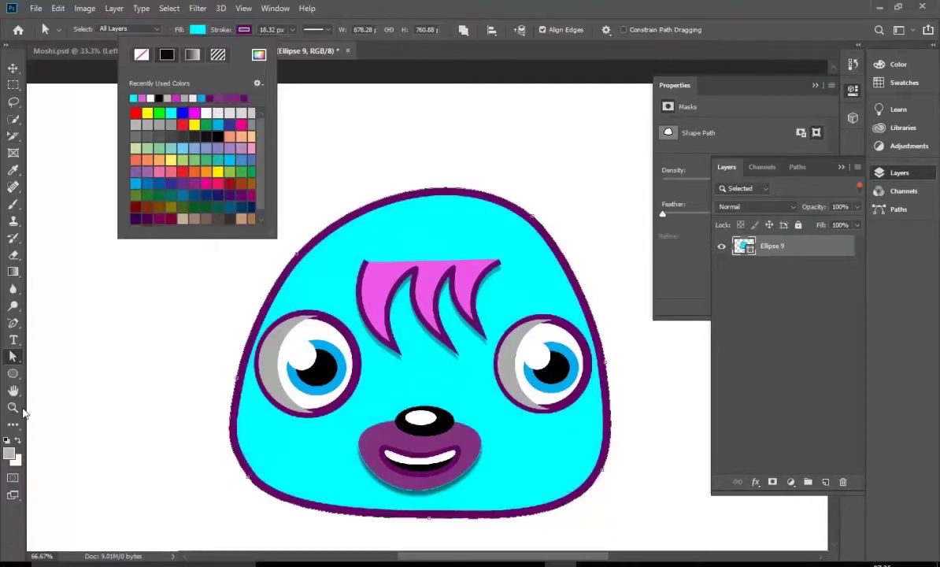
pyautogui.click(362, 292)
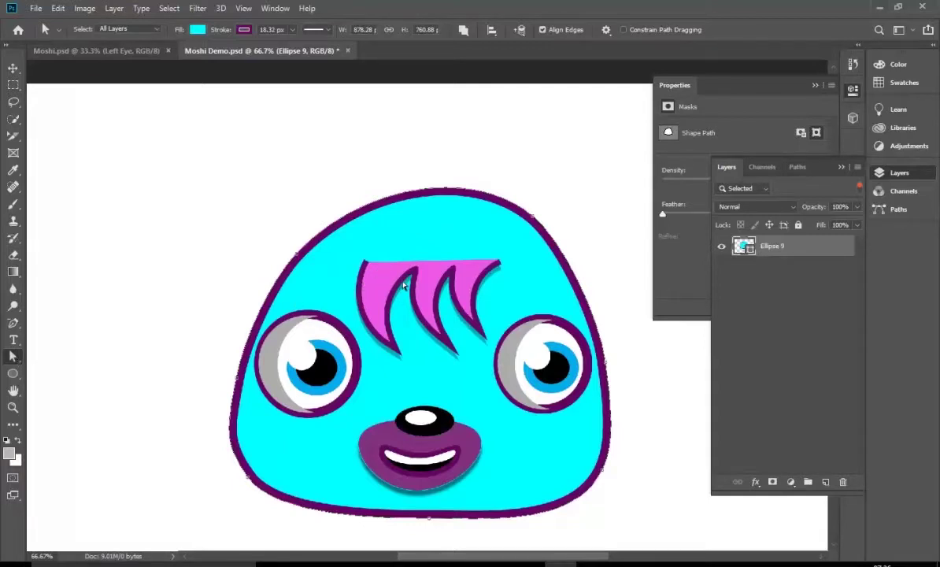
# Step: Select the fringe shape on the forehead with the Direct Selection tool and set its fill to none
pyautogui.click(468, 280)
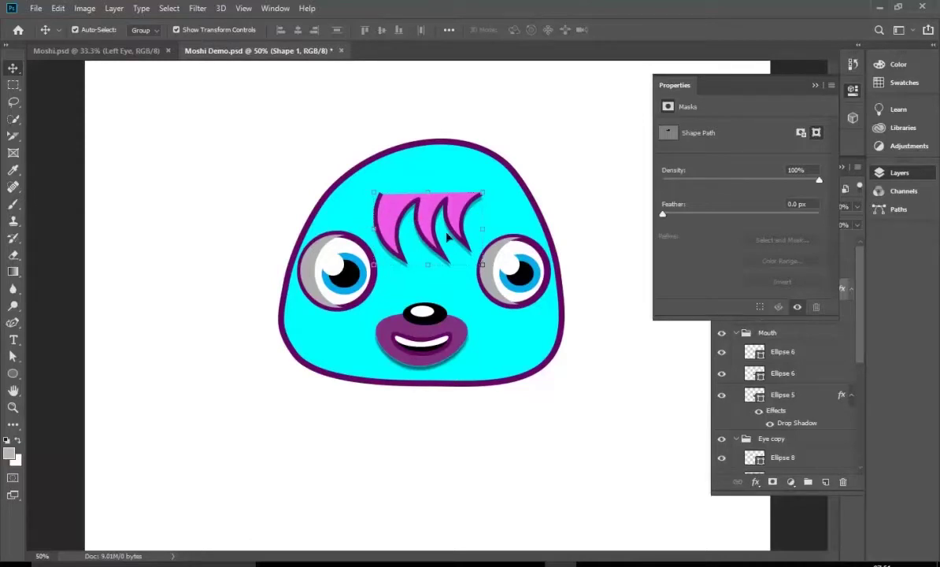
pyautogui.click(17, 358)
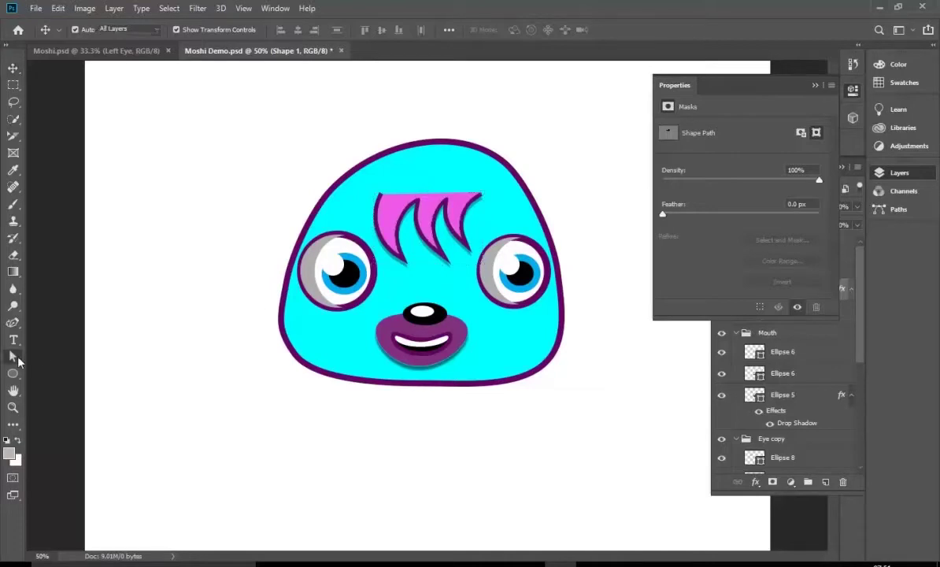
pyautogui.click(17, 358)
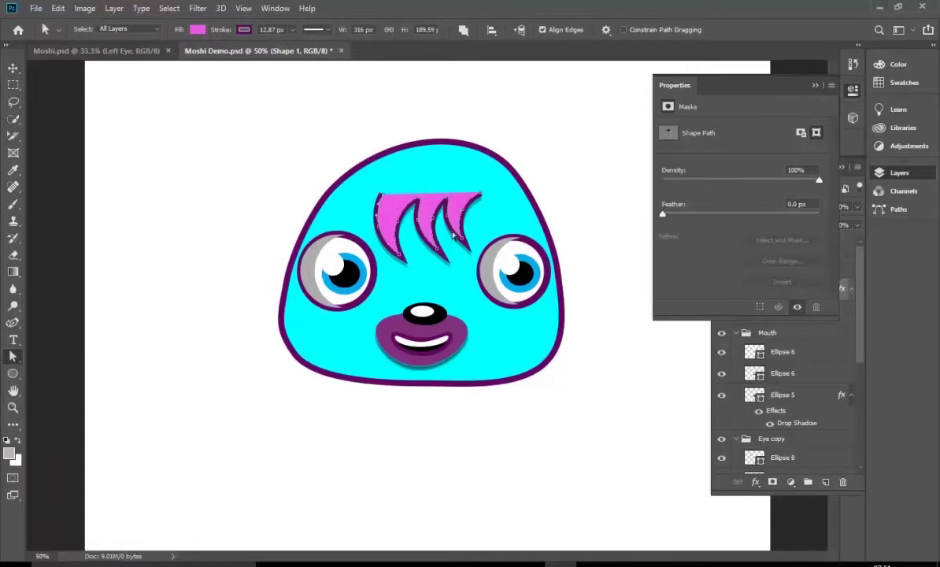
pyautogui.click(201, 31)
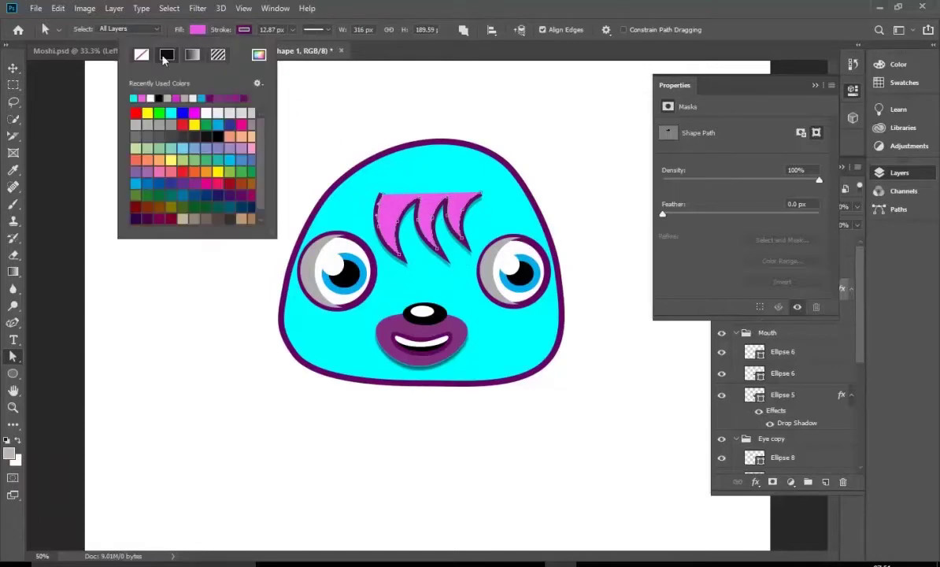
pyautogui.click(141, 55)
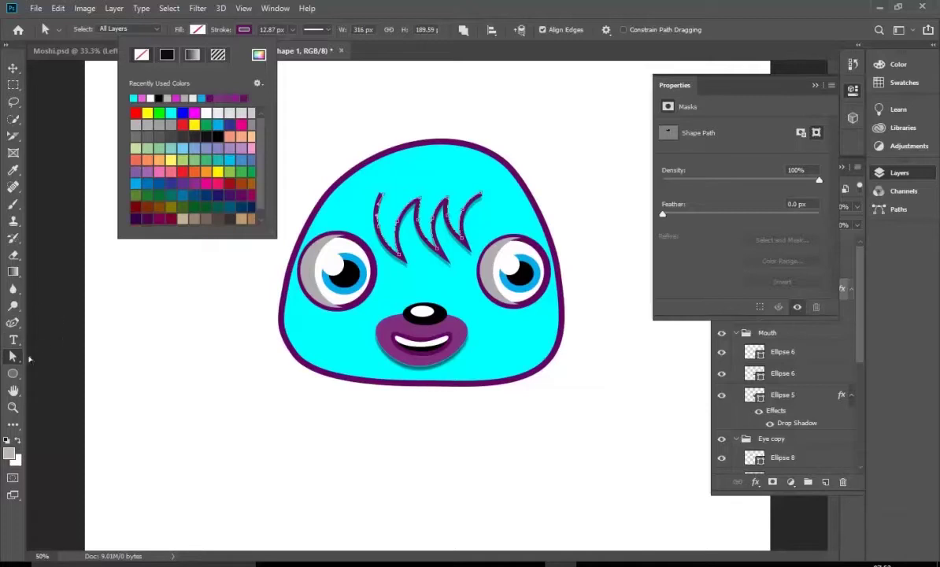
# Step: Deselect the fringe and draw a curved ear shape, about 334 by 740 px, beside the head's left side with the Curvature Pen
pyautogui.click(13, 68)
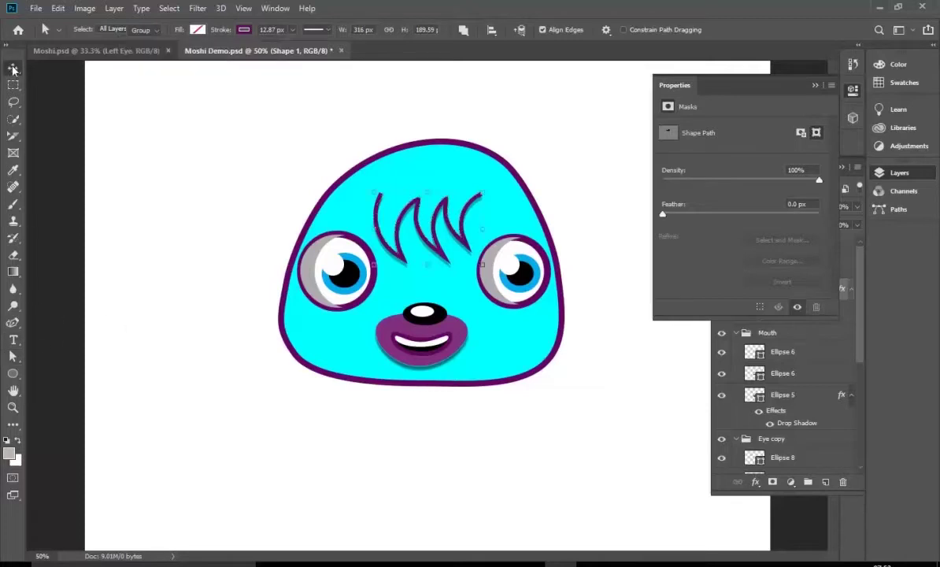
pyautogui.click(156, 251)
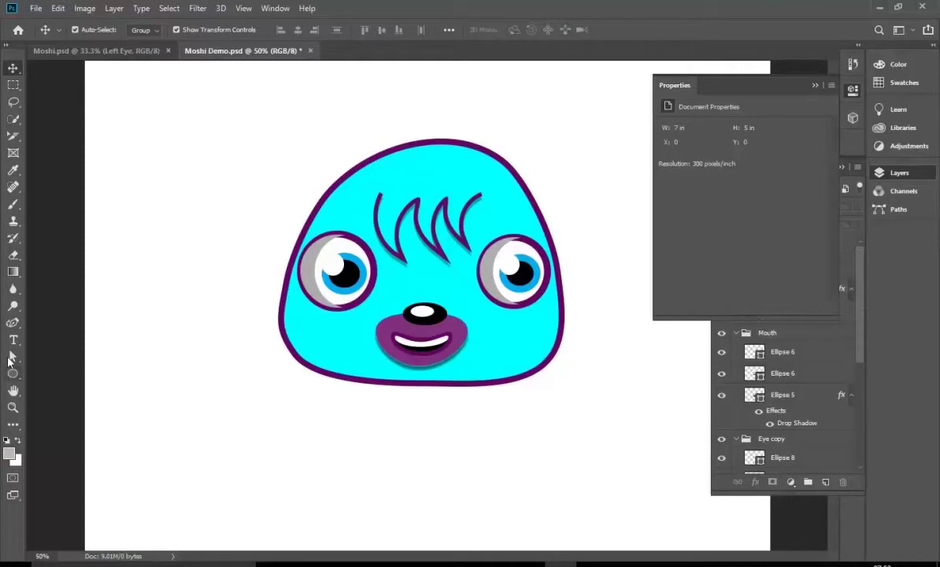
pyautogui.click(12, 322)
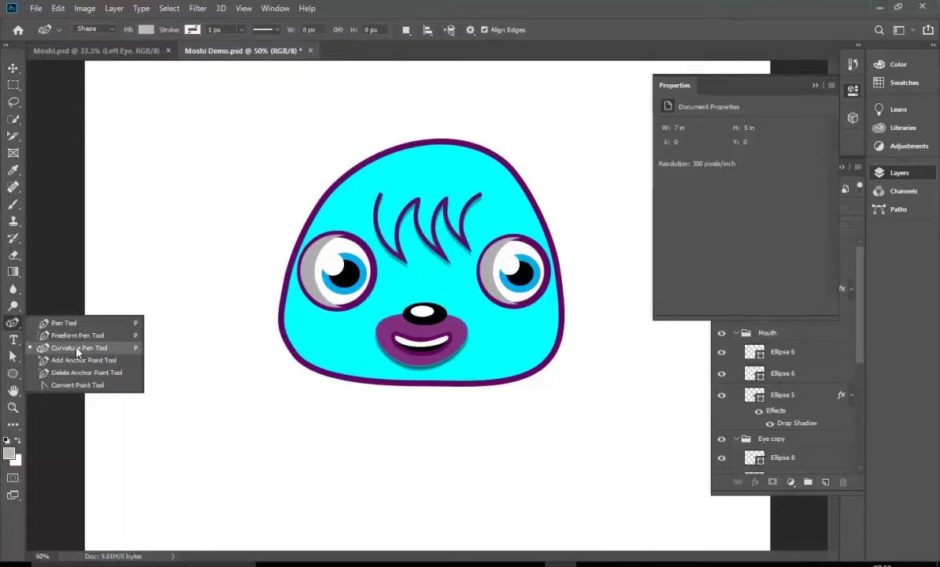
pyautogui.click(76, 349)
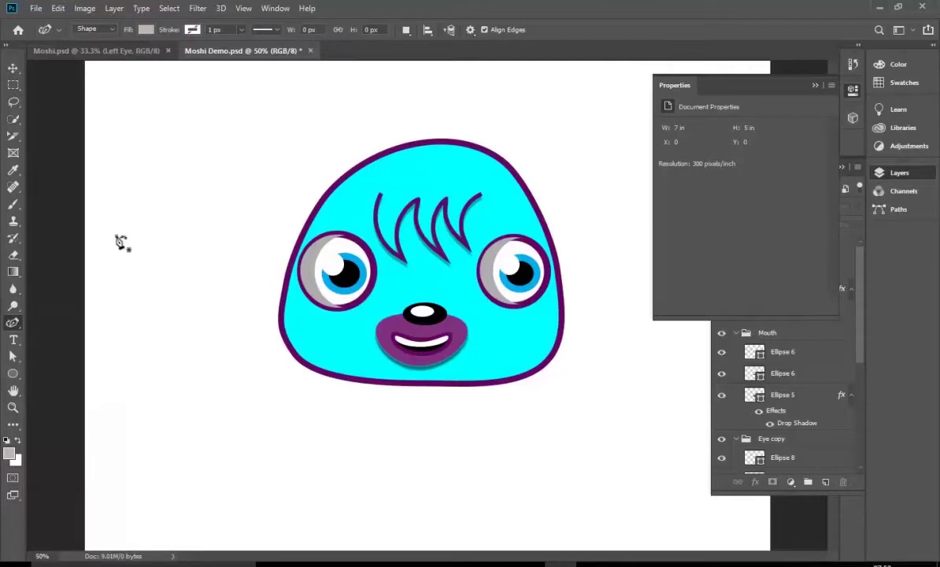
pyautogui.click(117, 236)
pyautogui.click(189, 389)
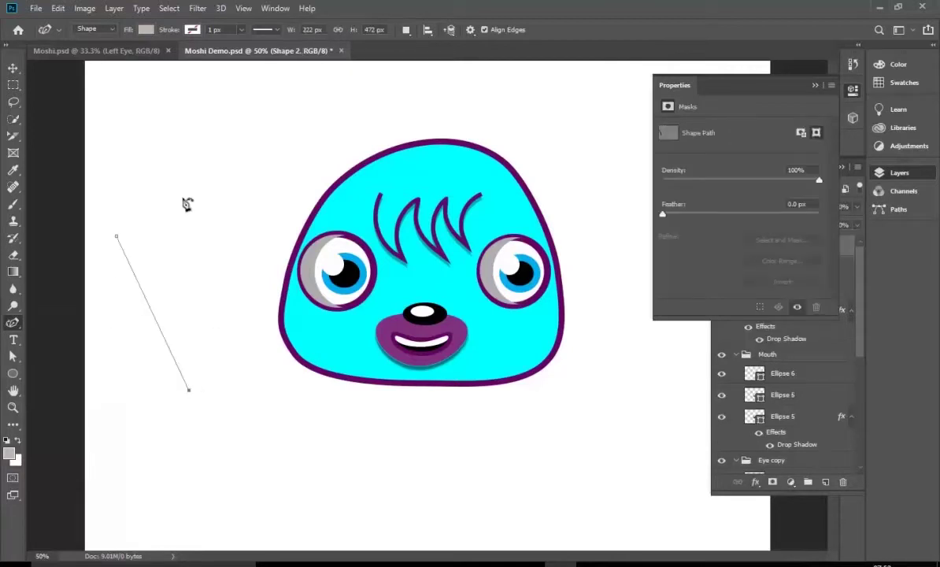
pyautogui.click(161, 149)
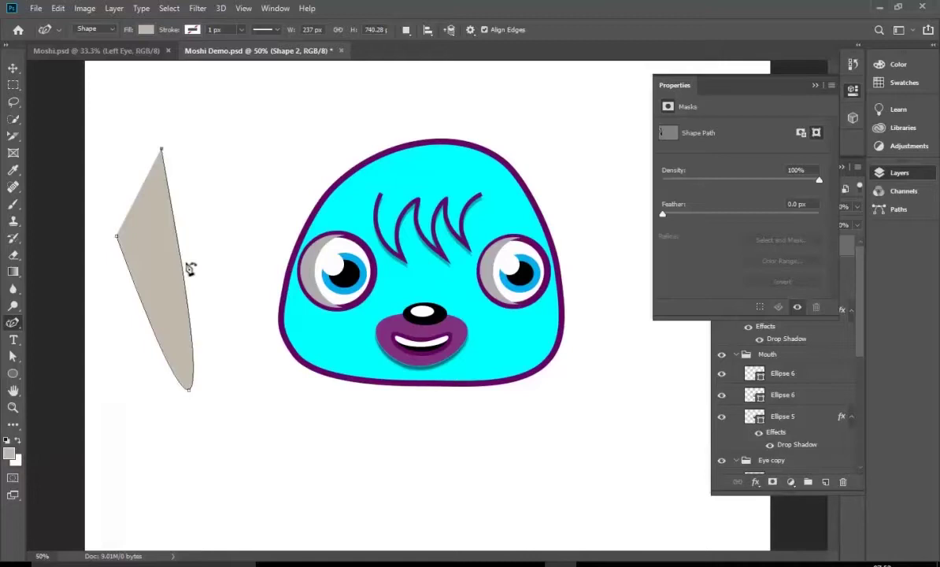
pyautogui.moveTo(188, 266); pyautogui.dragTo(222, 250)
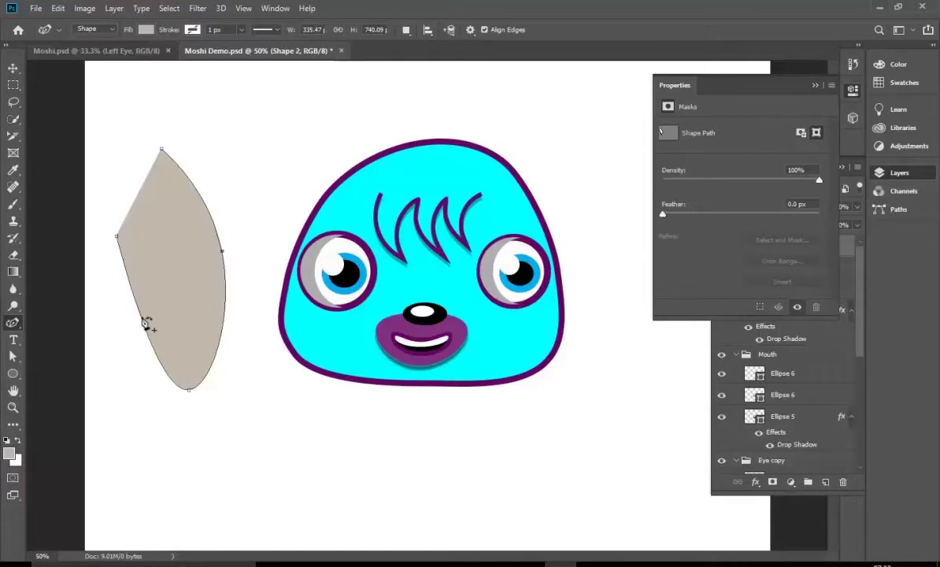
pyautogui.moveTo(145, 323); pyautogui.dragTo(164, 284)
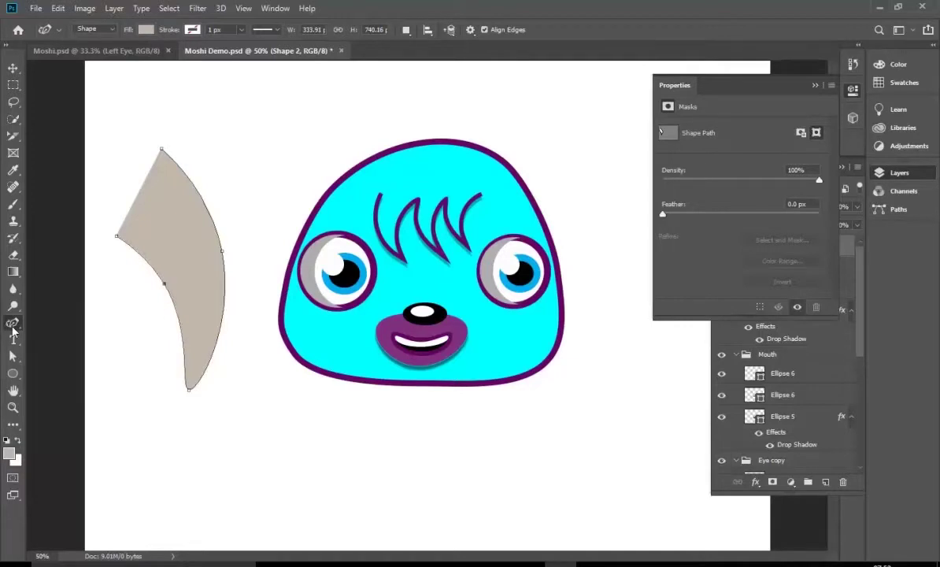
# Step: Convert the ear's bottom anchor to a sharp corner and move its top anchor outward, making the shape about 756 px high
pyautogui.click(13, 323)
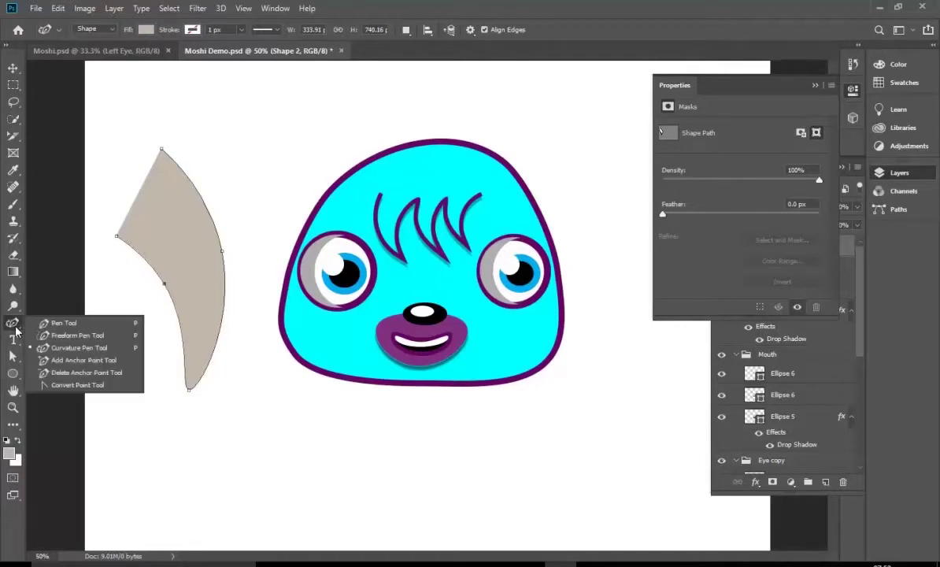
pyautogui.click(54, 385)
pyautogui.click(189, 391)
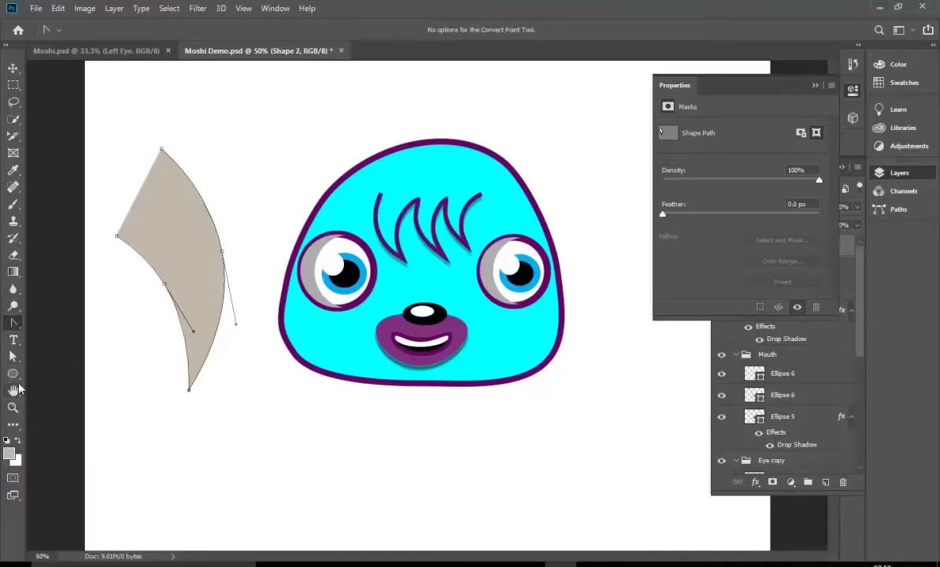
pyautogui.moveTo(17, 362); pyautogui.dragTo(55, 356)
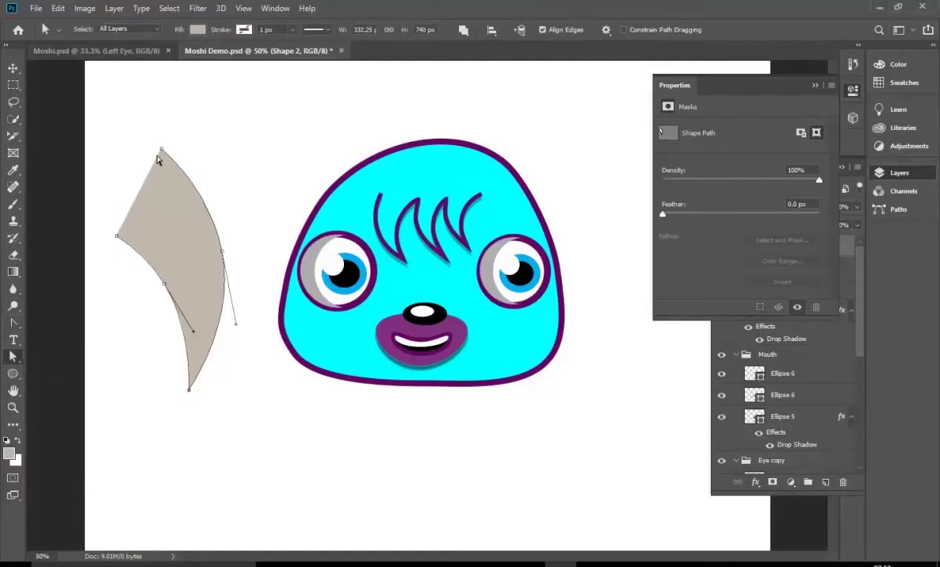
pyautogui.moveTo(150, 141); pyautogui.dragTo(173, 156)
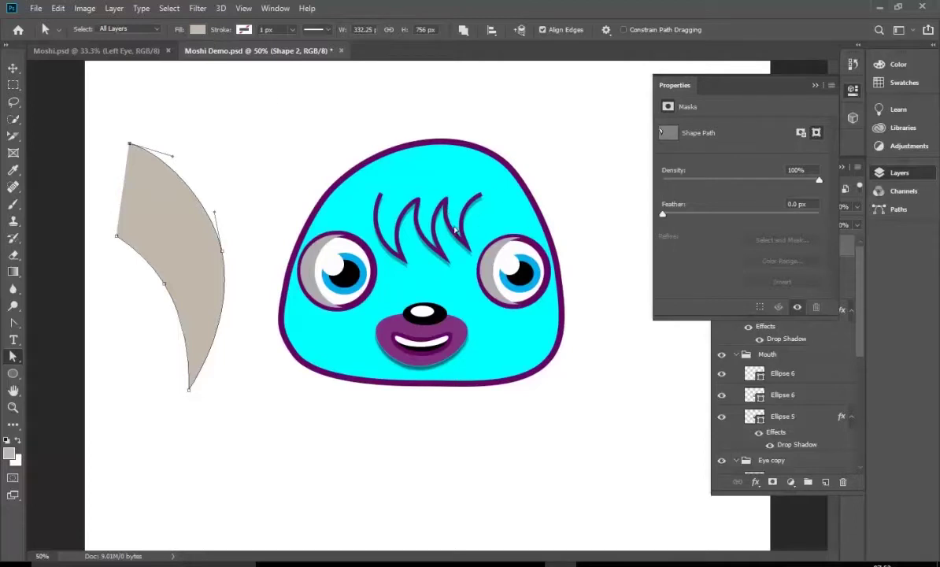
# Step: Fill the ear shape with pink and give it a dark purple stroke of 23.79 px
pyautogui.click(198, 30)
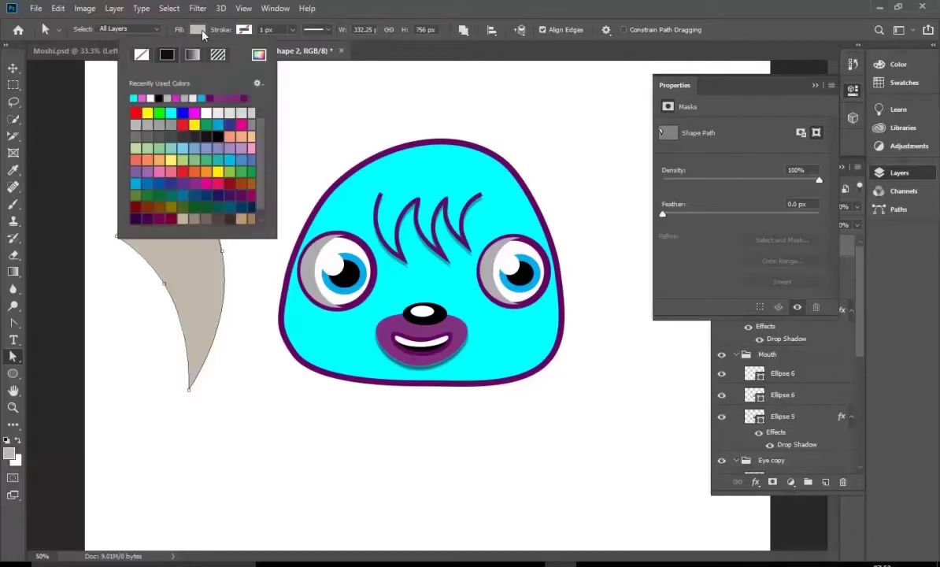
pyautogui.click(144, 98)
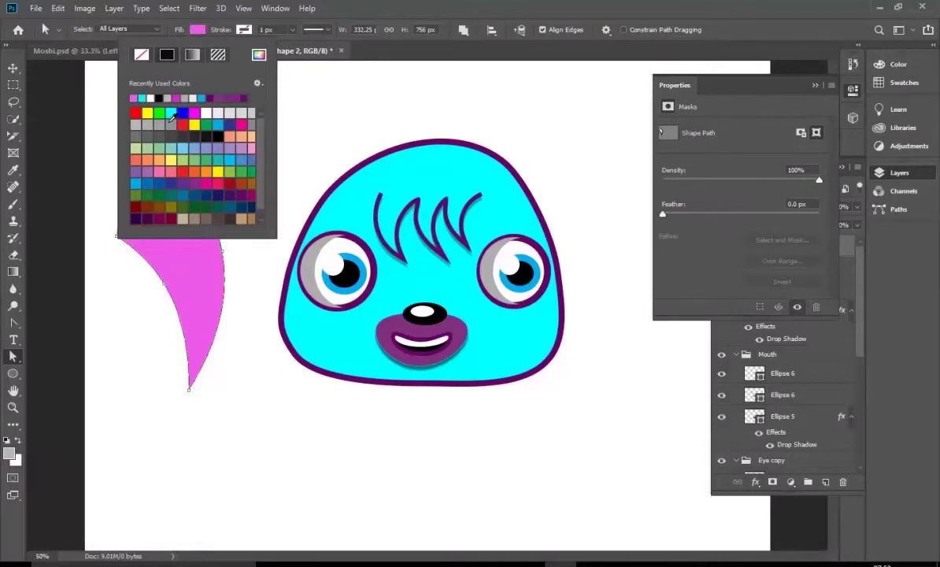
pyautogui.click(244, 30)
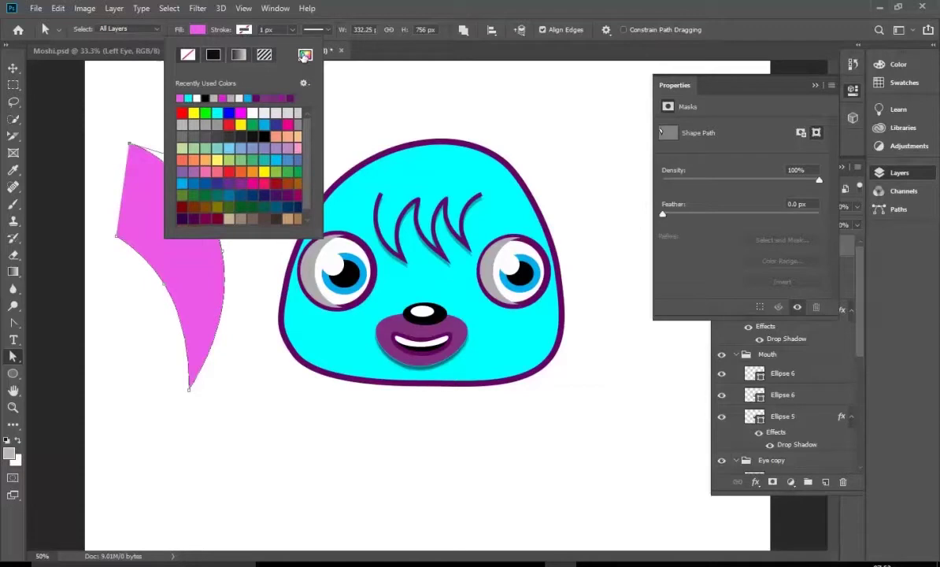
pyautogui.click(293, 95)
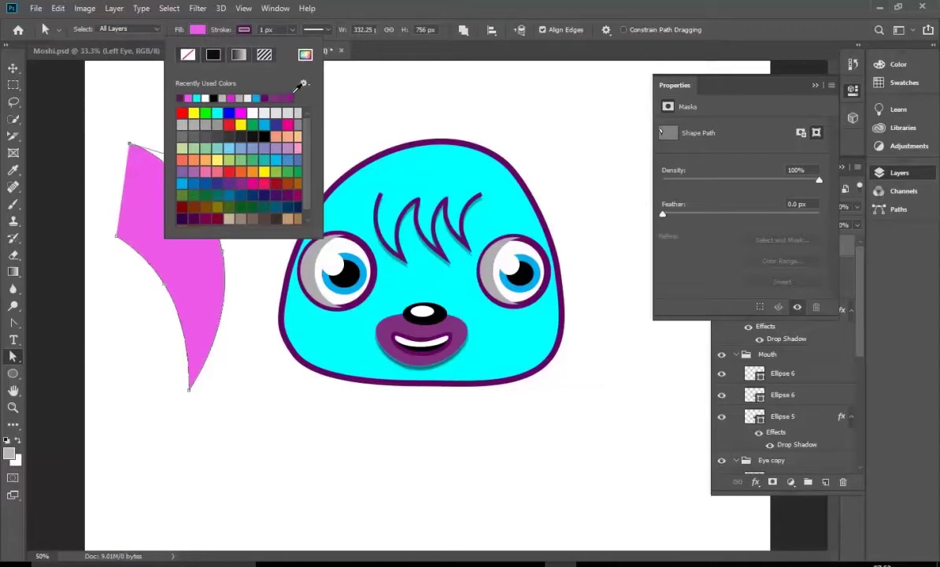
pyautogui.click(293, 32)
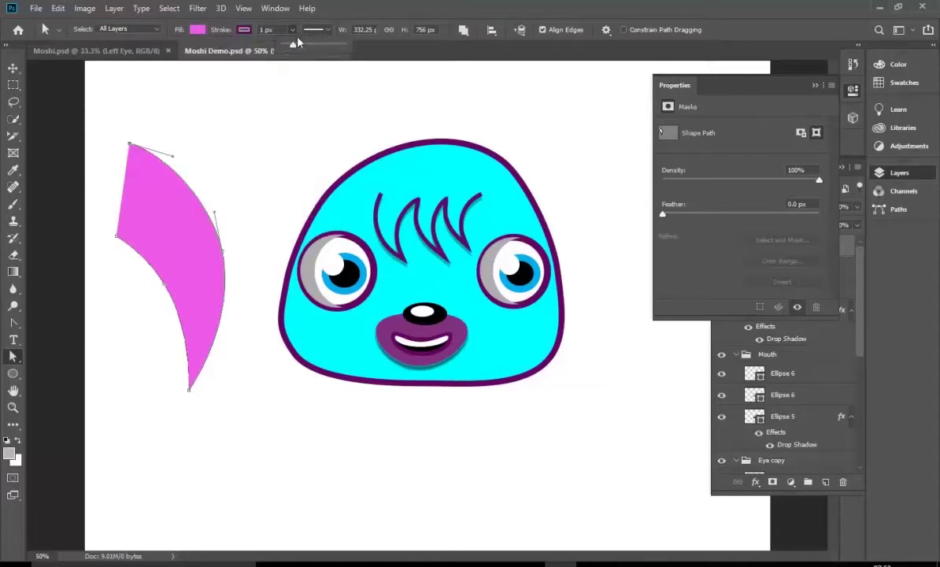
pyautogui.moveTo(295, 45); pyautogui.dragTo(298, 46)
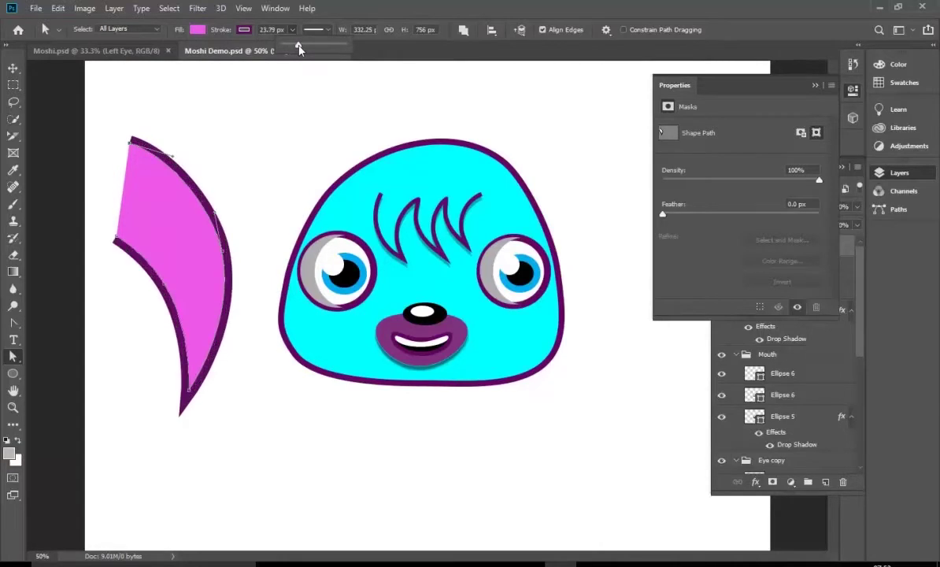
# Step: Move the ear to the head's upper right edge and scale it to 68.33% width and 46.80% height
pyautogui.click(14, 68)
pyautogui.moveTo(137, 181); pyautogui.dragTo(549, 186)
pyautogui.moveTo(522, 136); pyautogui.dragTo(554, 233)
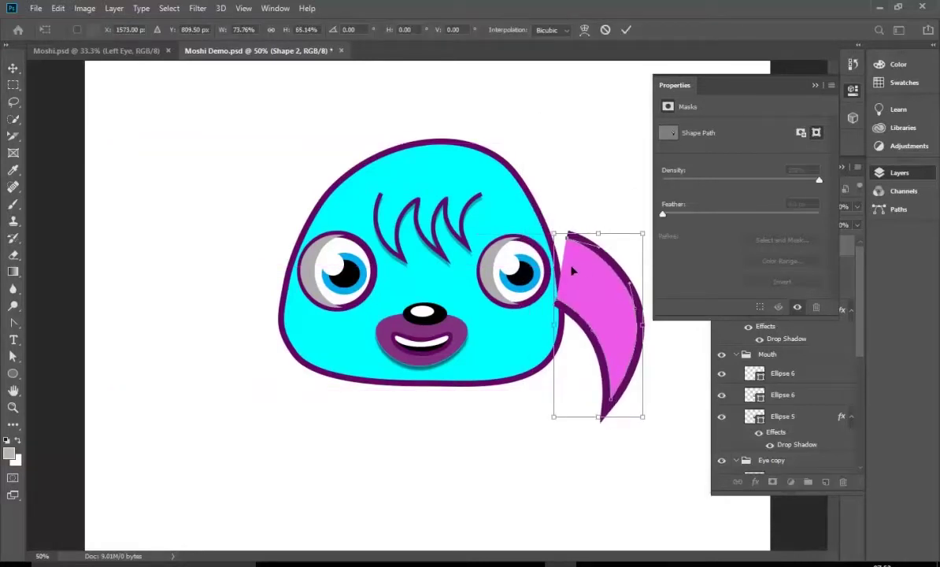
pyautogui.moveTo(581, 268); pyautogui.dragTo(537, 200)
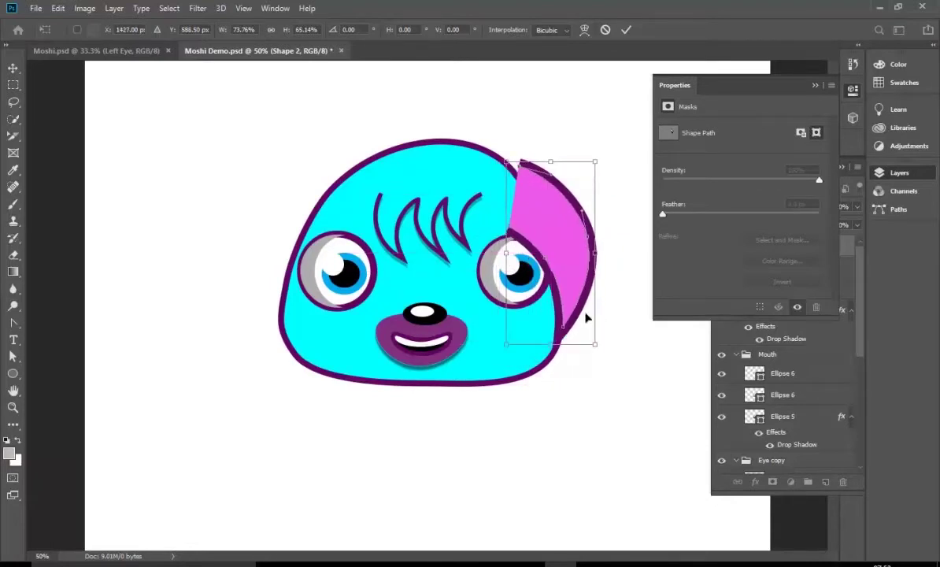
pyautogui.moveTo(593, 343); pyautogui.dragTo(588, 292)
pyautogui.moveTo(532, 202); pyautogui.dragTo(527, 219)
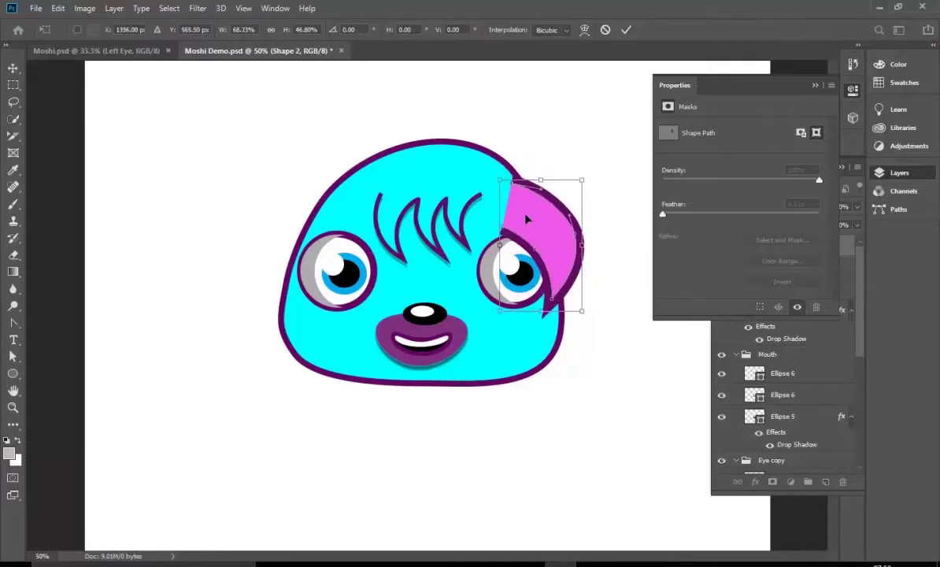
# Step: Apply the ear's transform and move its upper inner anchor slightly further into the head
pyautogui.hotkey('ctrl', '+')
pyautogui.hotkey('ctrl', '+')
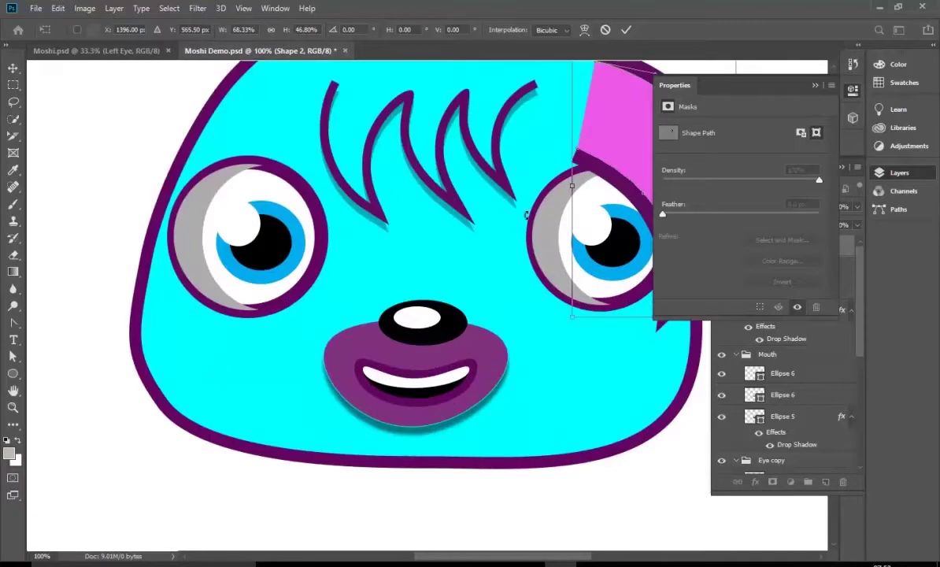
pyautogui.moveTo(541, 560); pyautogui.dragTo(609, 559)
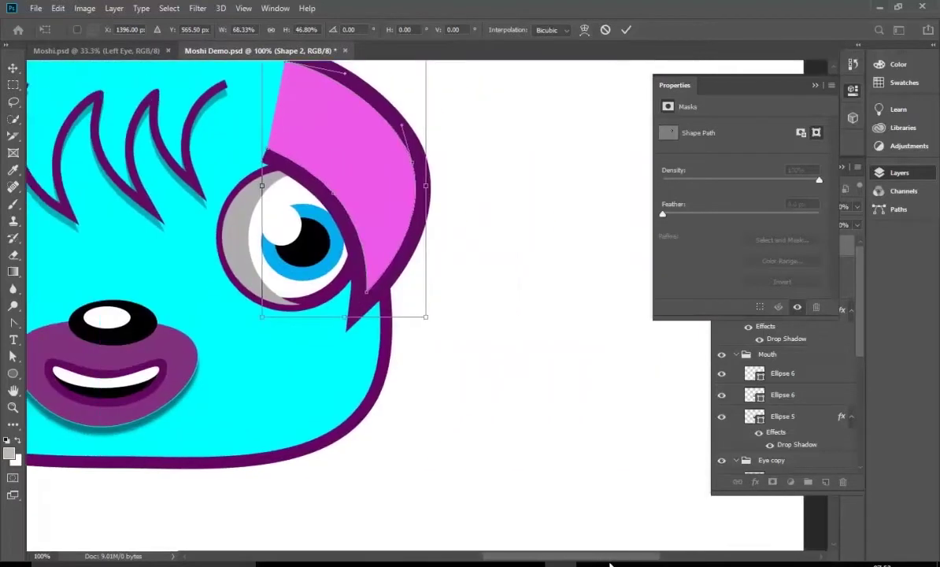
pyautogui.scroll(3, 512, 458)
pyautogui.scroll(1, 508, 454)
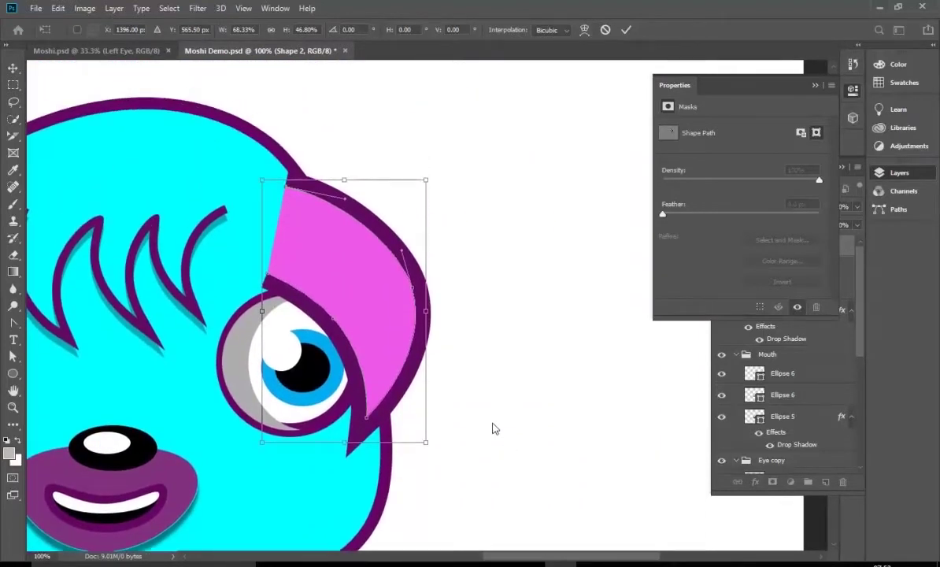
pyautogui.click(13, 357)
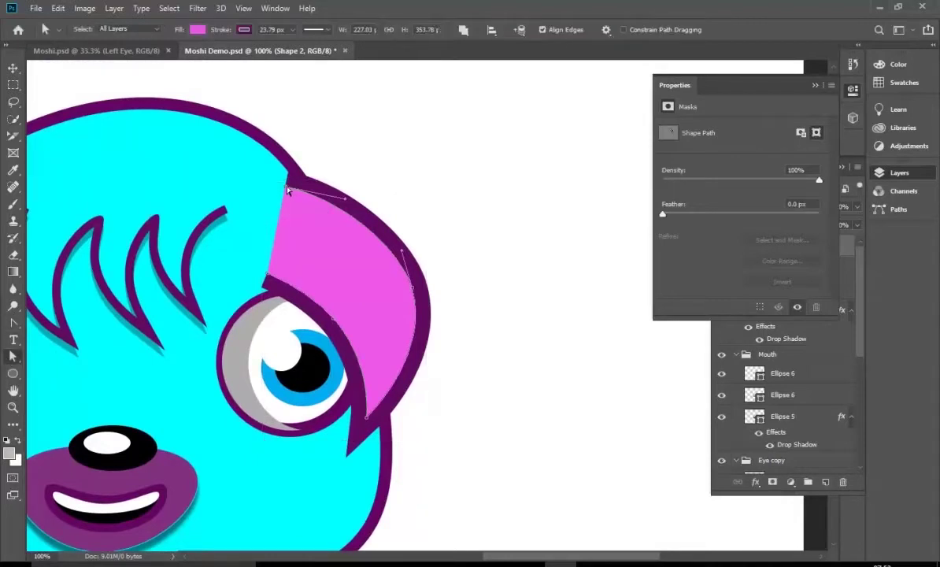
pyautogui.moveTo(287, 191); pyautogui.dragTo(269, 199)
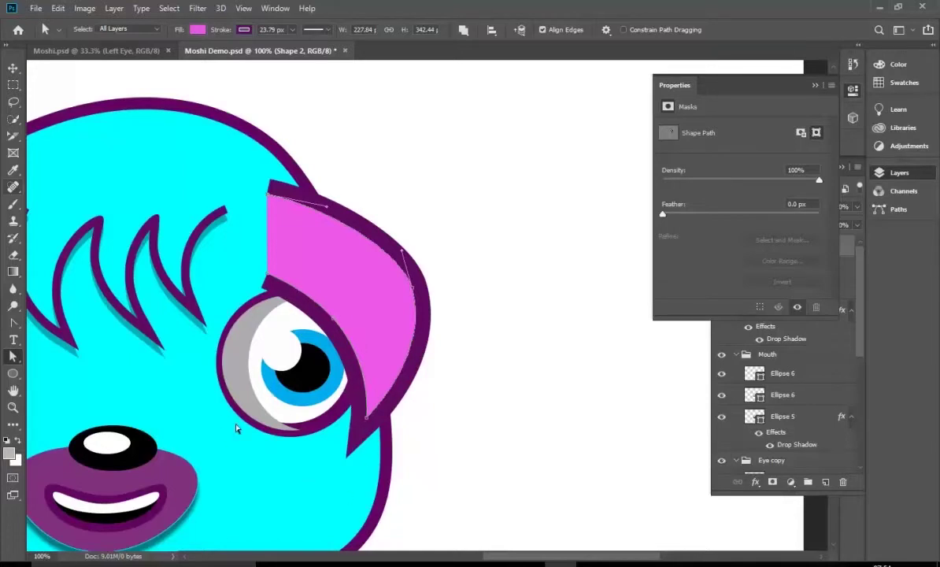
# Step: Select the head shape and change its fill to the same pink as the ear
pyautogui.click(13, 68)
pyautogui.click(98, 144)
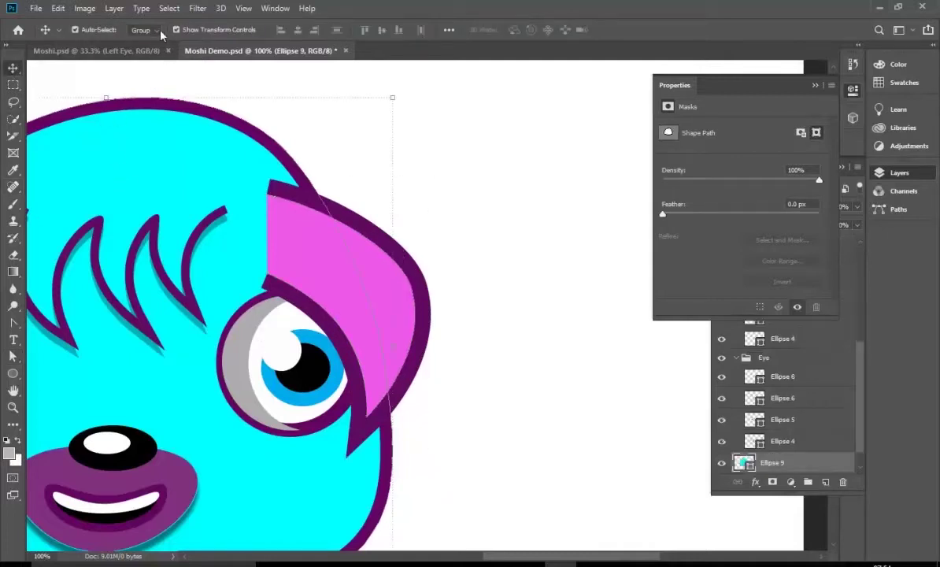
pyautogui.click(13, 355)
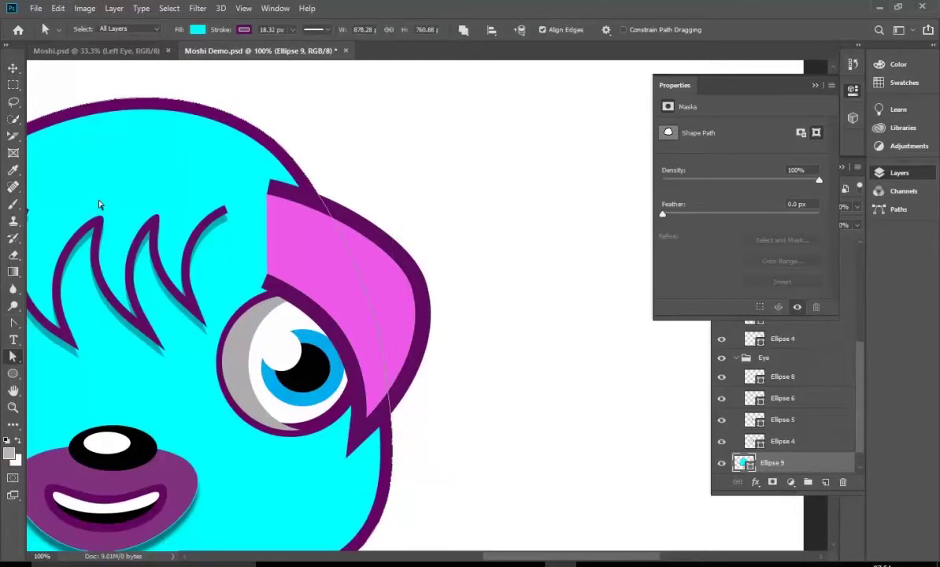
pyautogui.click(194, 30)
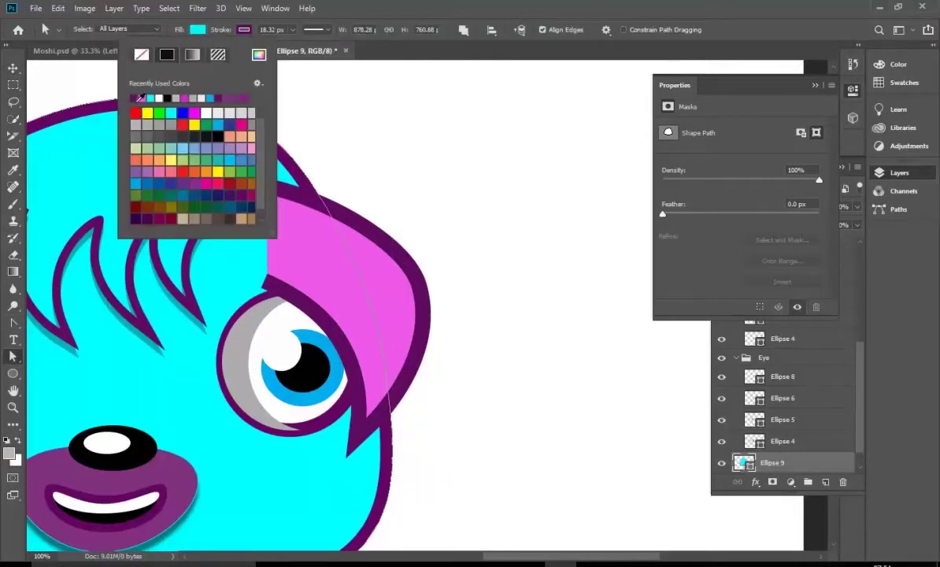
pyautogui.click(142, 97)
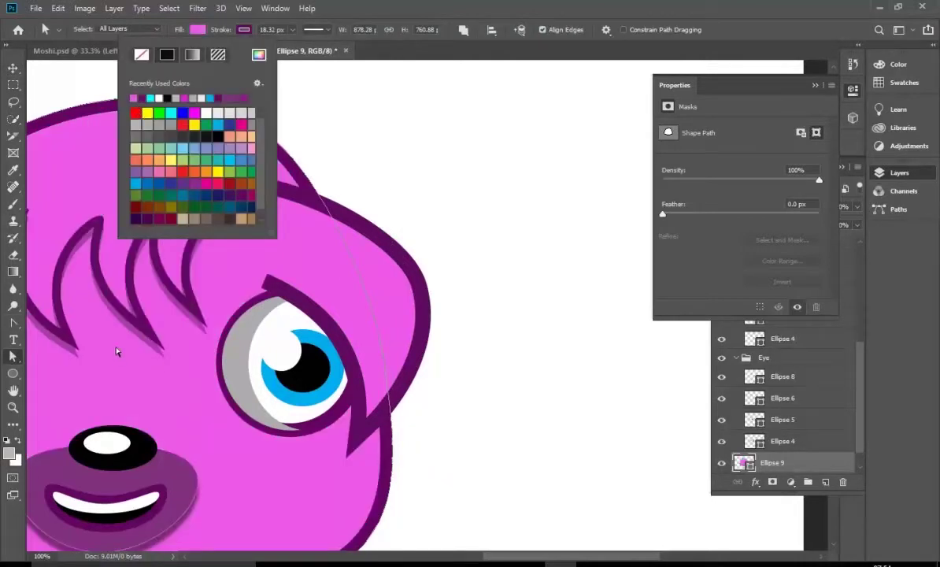
pyautogui.click(12, 68)
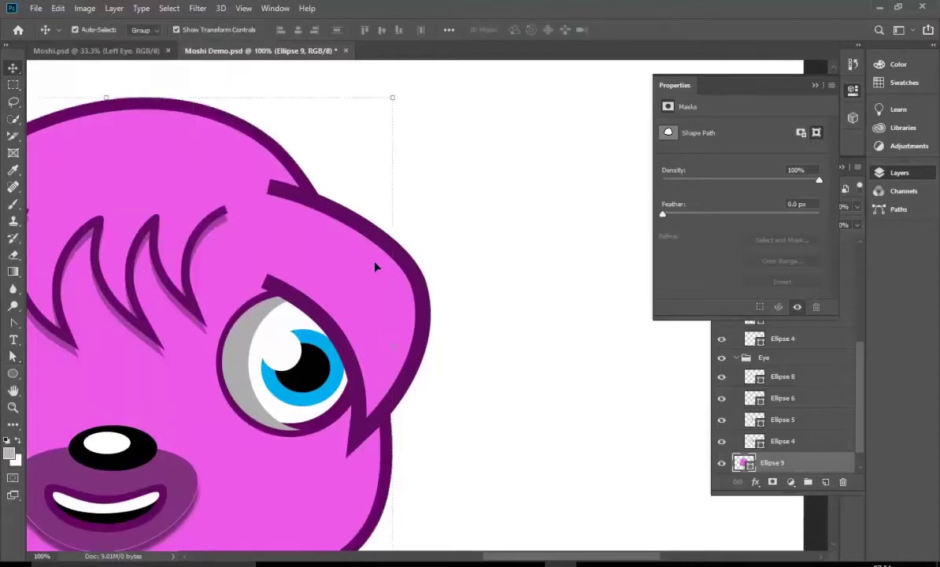
# Step: Move the ear up and inward so its upper edge meets the head's outline, keeping its size
pyautogui.hotkey('ctrl', '-')
pyautogui.hotkey('ctrl', '-')
pyautogui.press('ctrl')
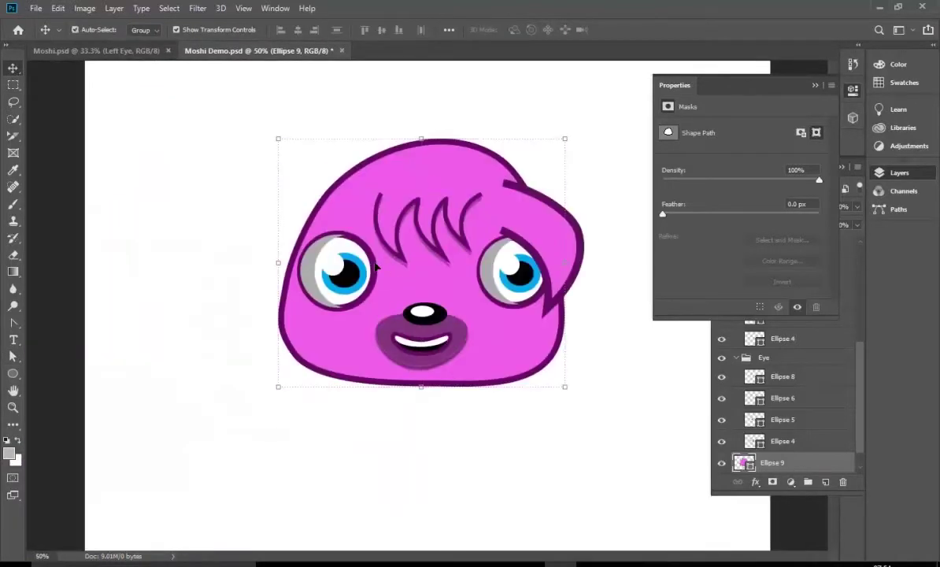
pyautogui.click(524, 193)
pyautogui.moveTo(548, 199); pyautogui.dragTo(533, 183)
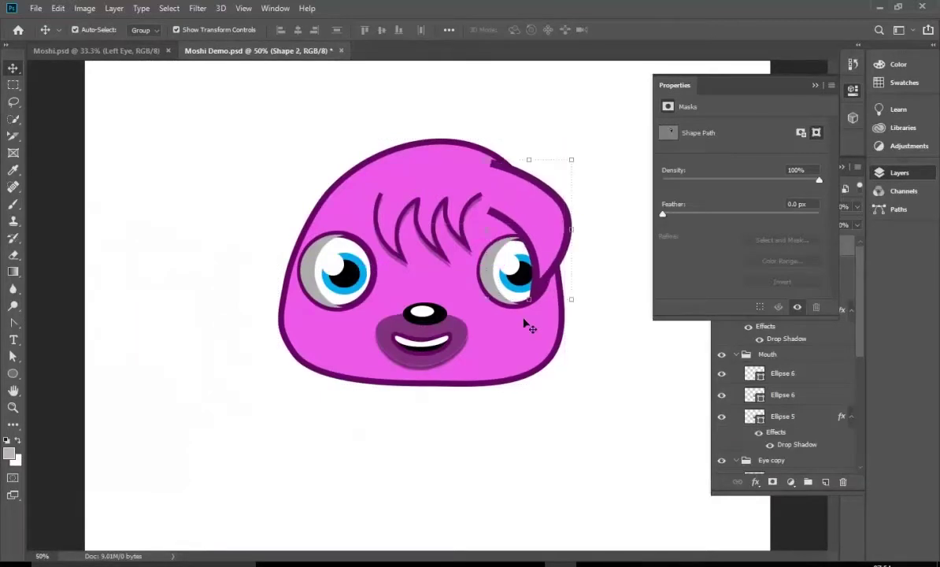
pyautogui.hotkey('ctrl', 't')
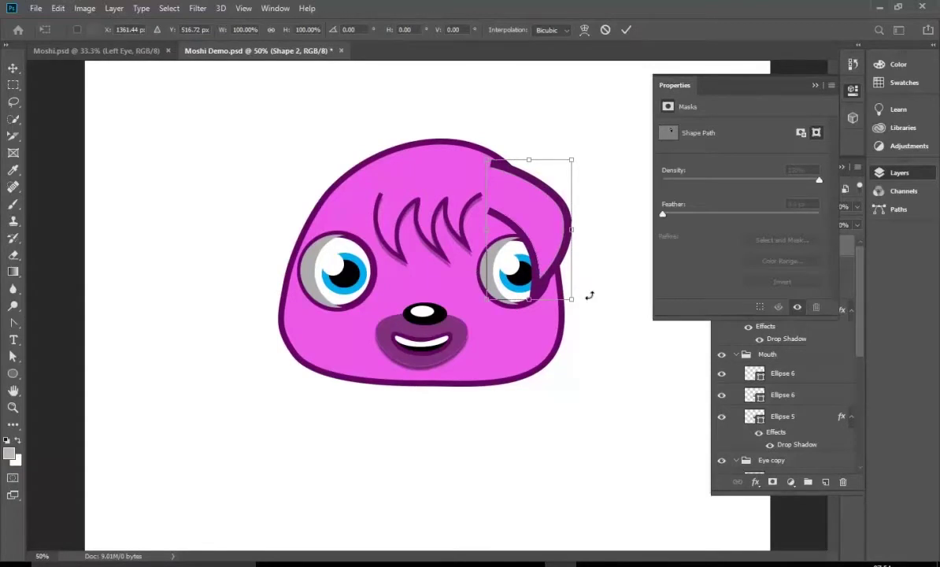
pyautogui.click(14, 68)
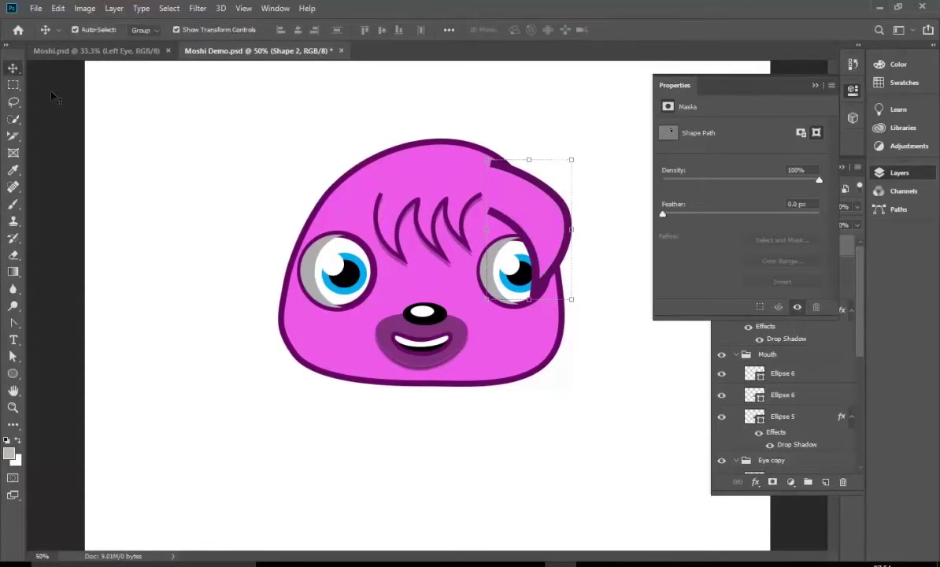
# Step: Move the eye under the ear inward and slightly down, and shift the other eye slightly inward and down to match
pyautogui.click(165, 177)
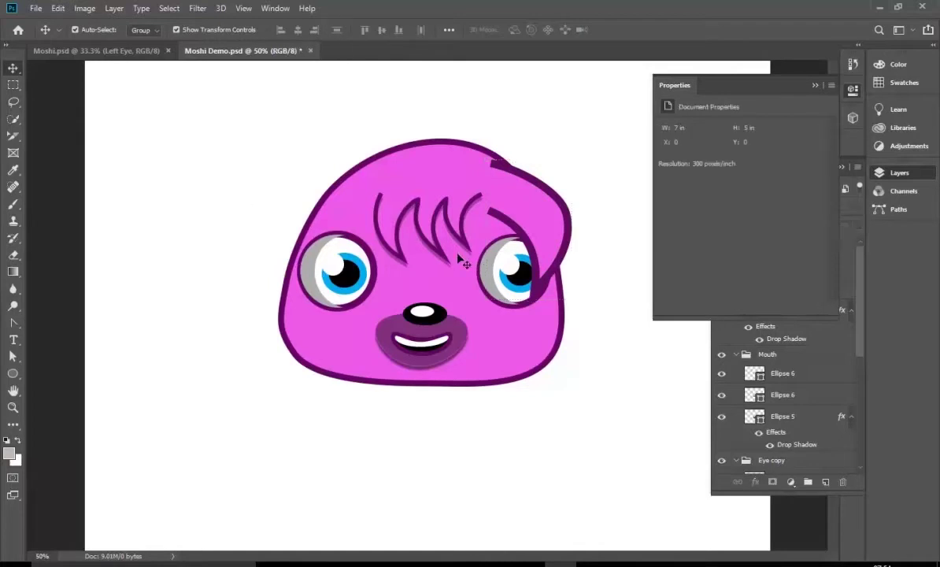
pyautogui.click(491, 273)
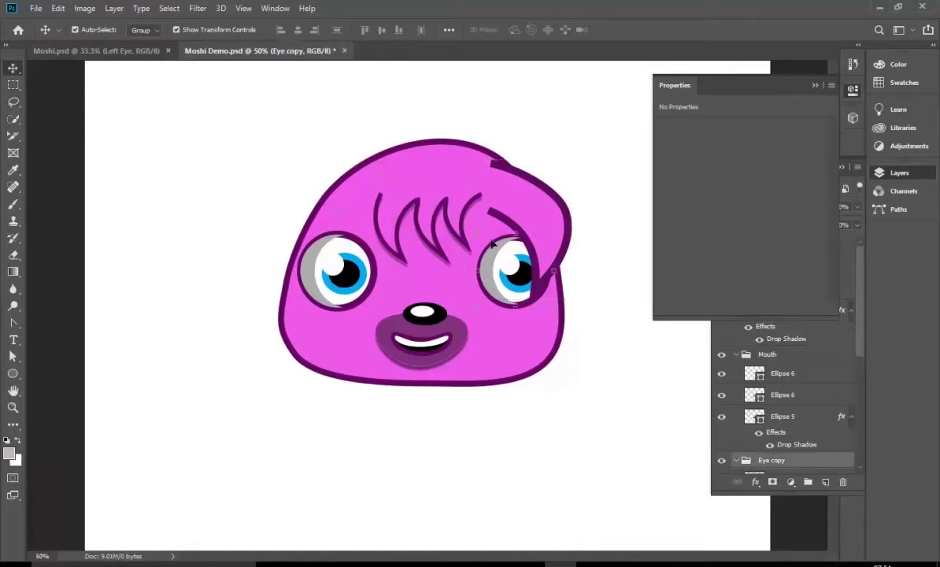
pyautogui.moveTo(490, 271); pyautogui.dragTo(467, 274)
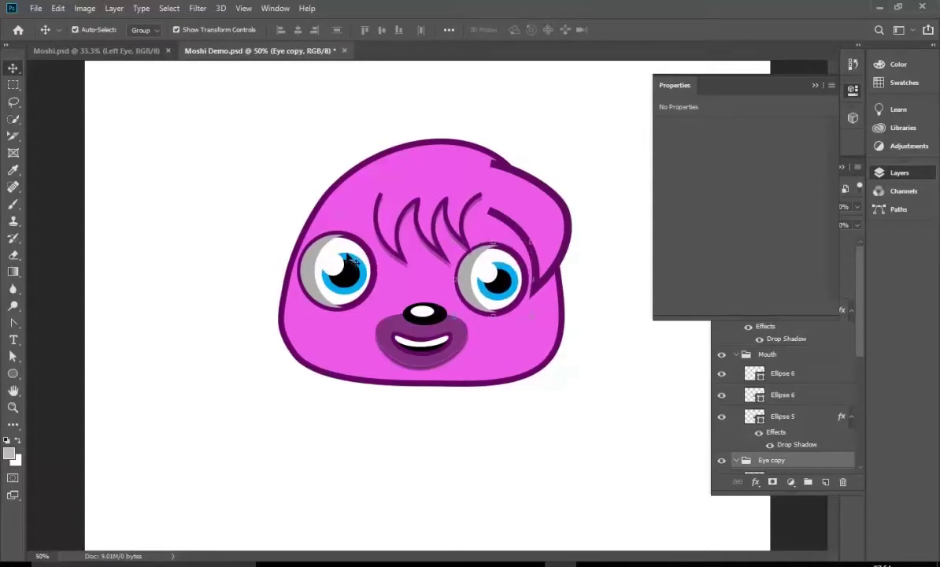
pyautogui.click(327, 241)
pyautogui.moveTo(354, 269); pyautogui.dragTo(354, 270)
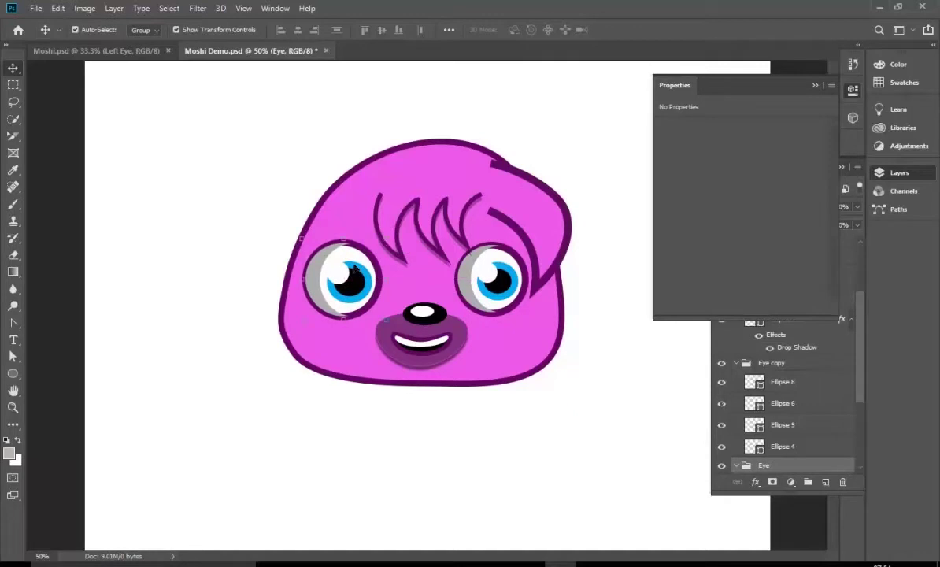
# Step: Copy and paste the ear, and place the copy on the opposite side of the head, just outside its outline
pyautogui.click(528, 179)
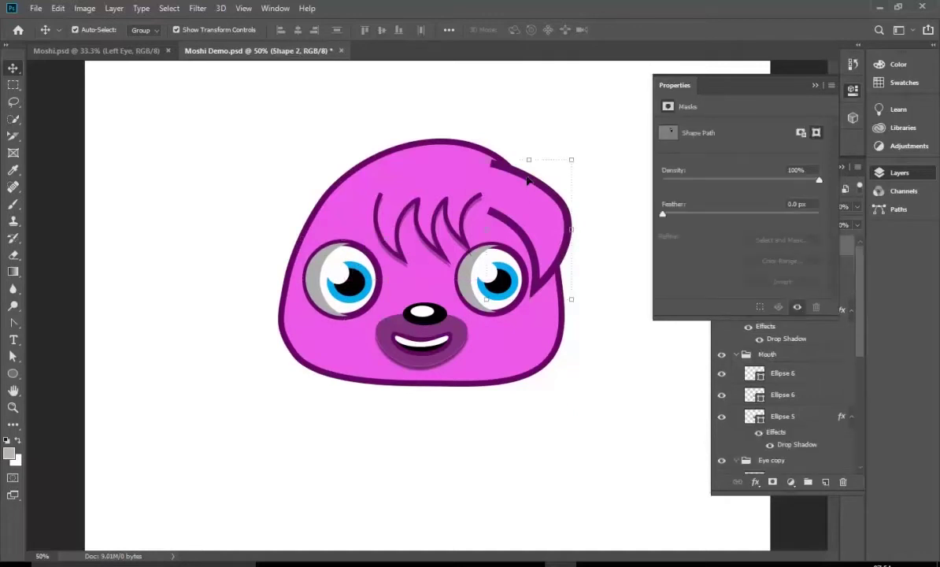
pyautogui.press('ctrl')
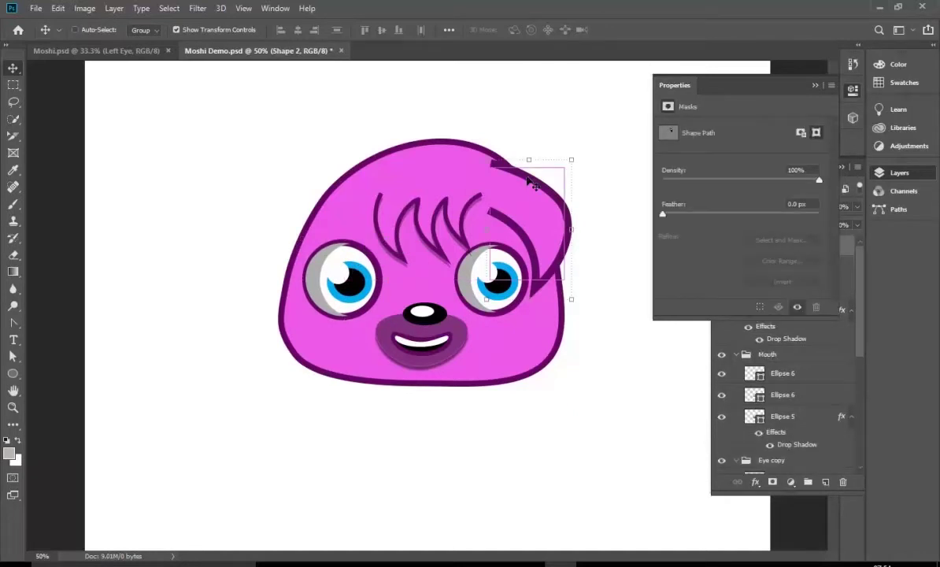
pyautogui.hotkey('ctrl', 'v')
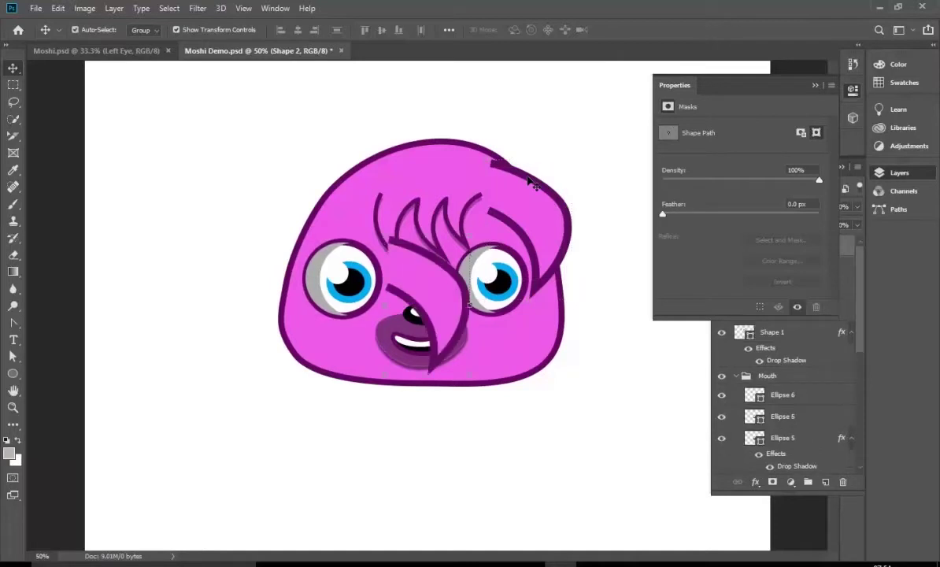
pyautogui.moveTo(440, 268); pyautogui.dragTo(252, 181)
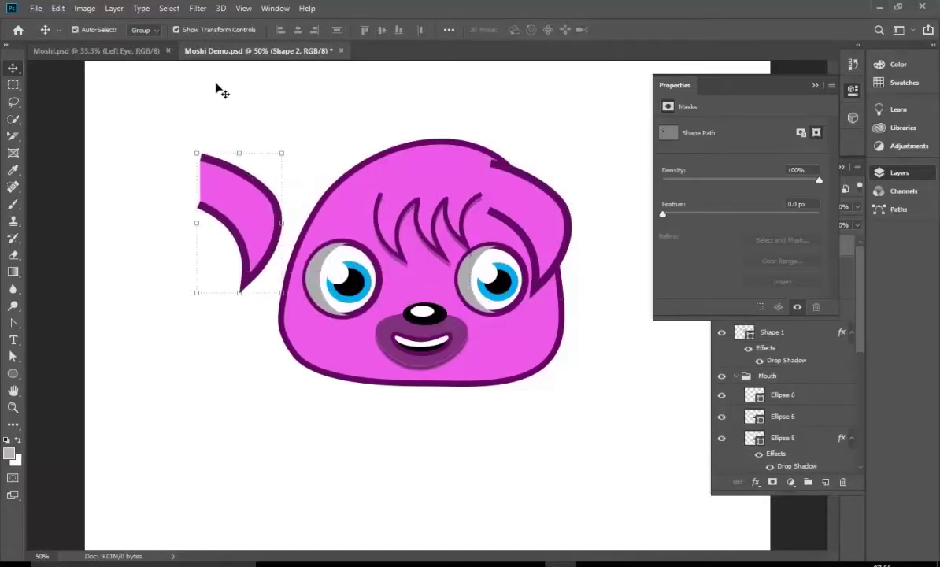
# Step: Try flipping the copied ear horizontally, and undo the flip
pyautogui.click(114, 7)
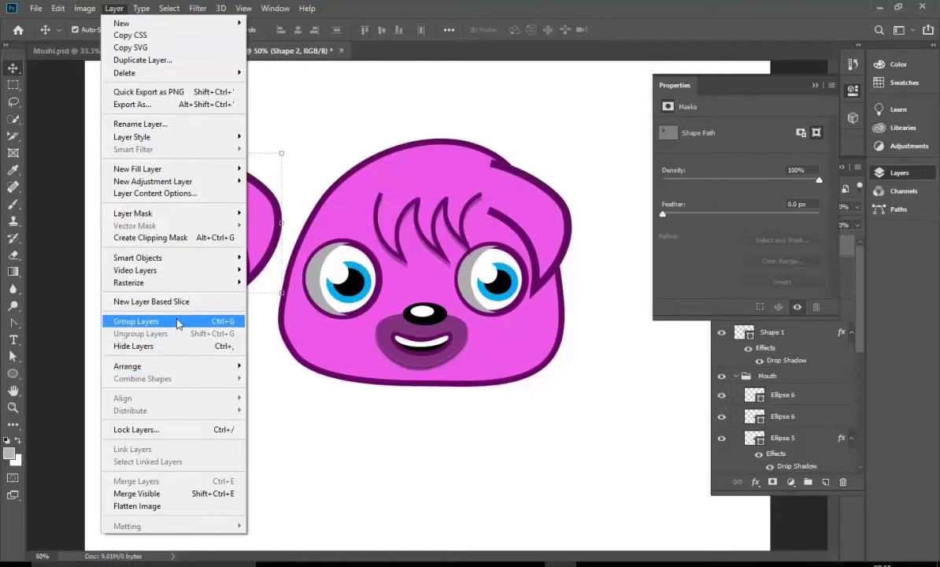
pyautogui.moveTo(85, 9)
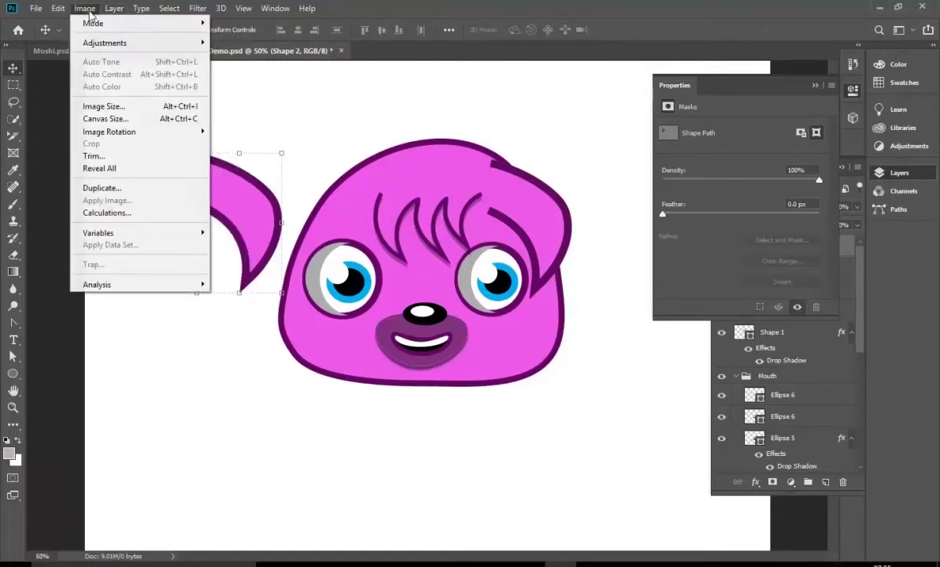
pyautogui.moveTo(114, 9)
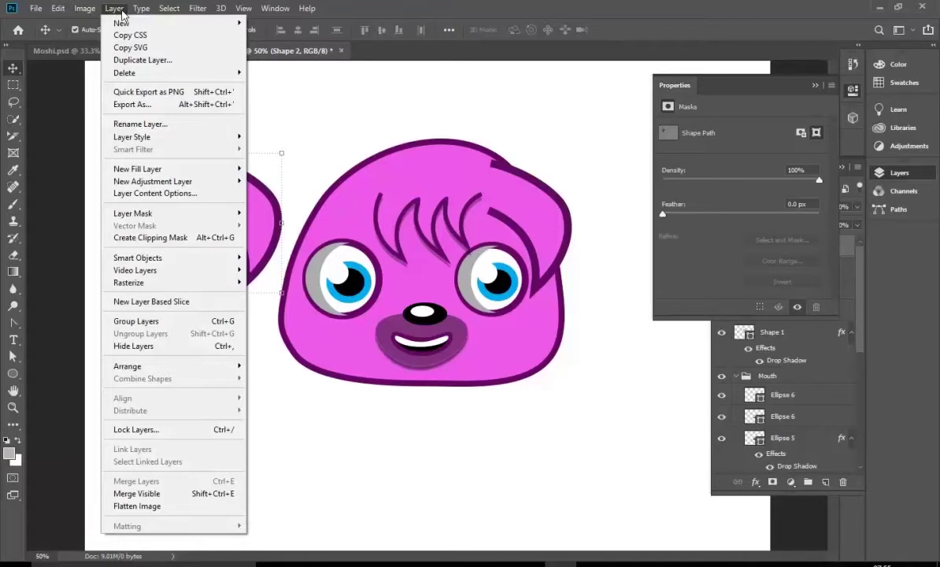
pyautogui.moveTo(183, 270)
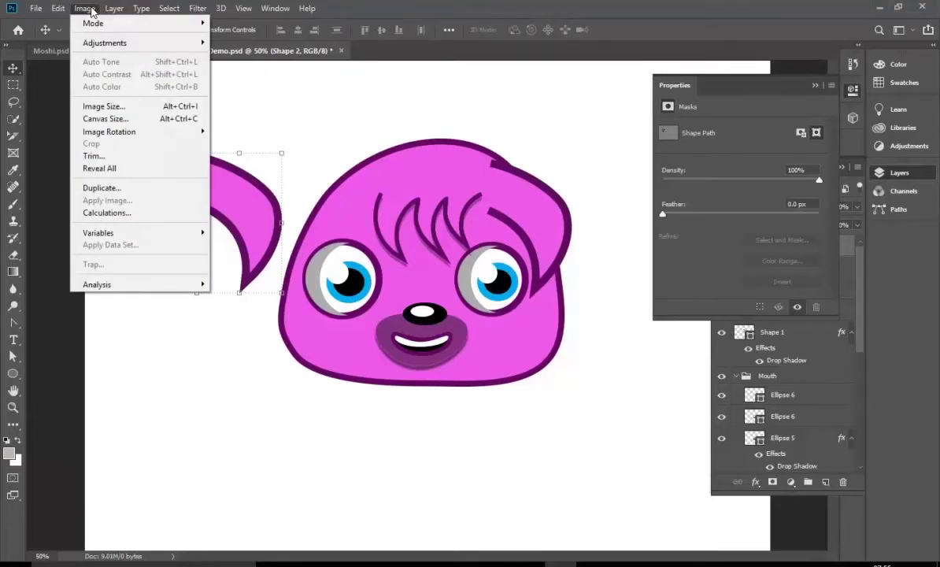
pyautogui.moveTo(114, 133)
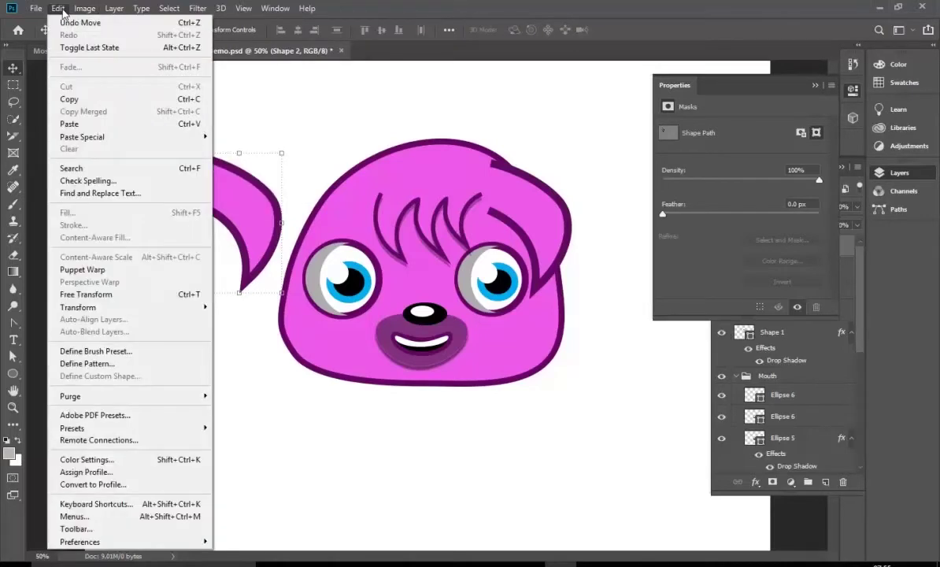
pyautogui.moveTo(82, 308)
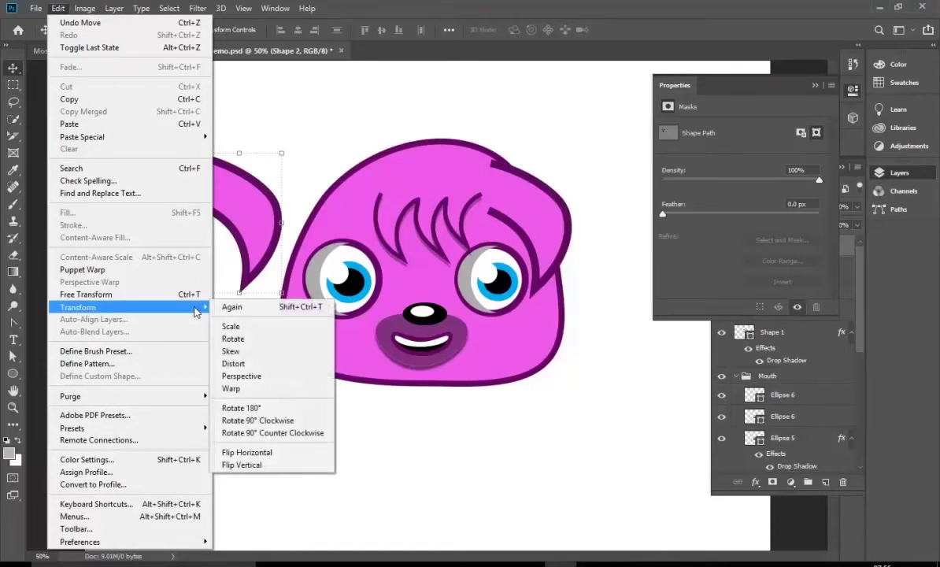
pyautogui.click(254, 454)
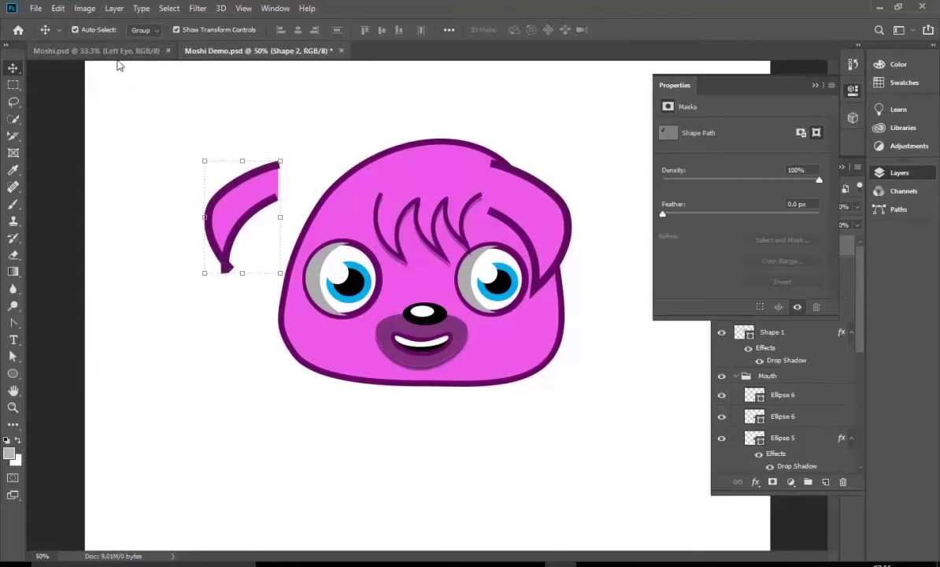
pyautogui.hotkey('ctrl', 'z')
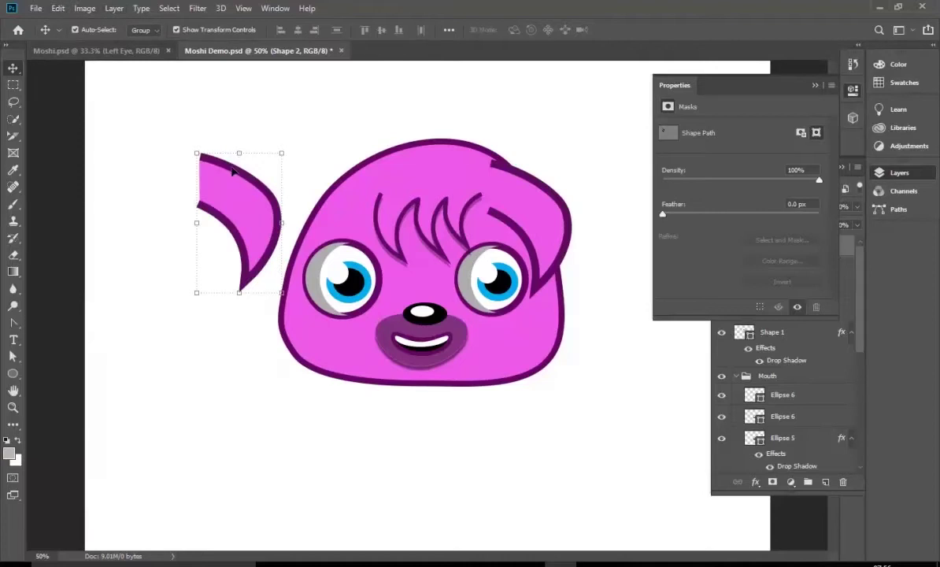
# Step: Move the copied ear up out of the way and draw a curved ear about 277 by 466 px beside the head with the Curvature Pen
pyautogui.moveTo(232, 172); pyautogui.dragTo(274, 94)
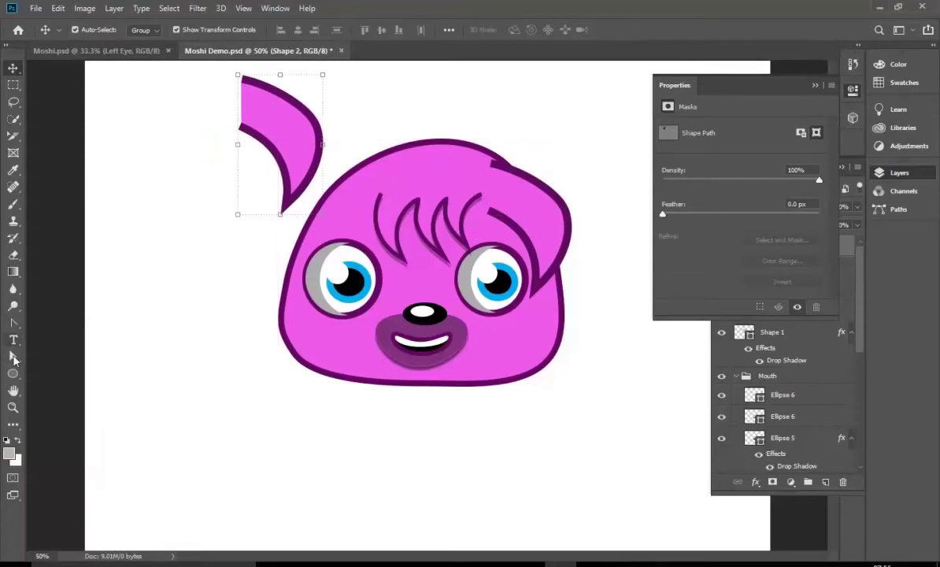
pyautogui.moveTo(13, 356); pyautogui.dragTo(68, 378)
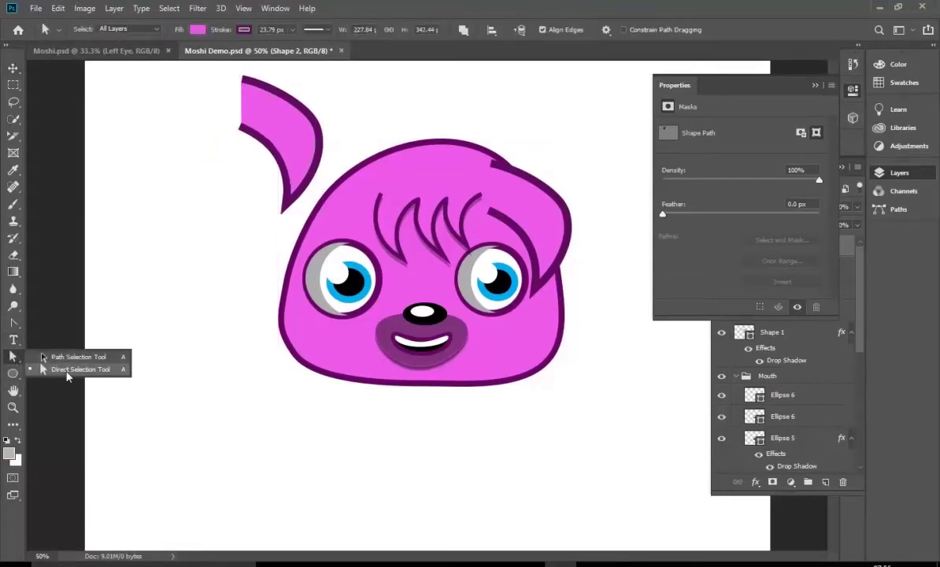
pyautogui.click(14, 354)
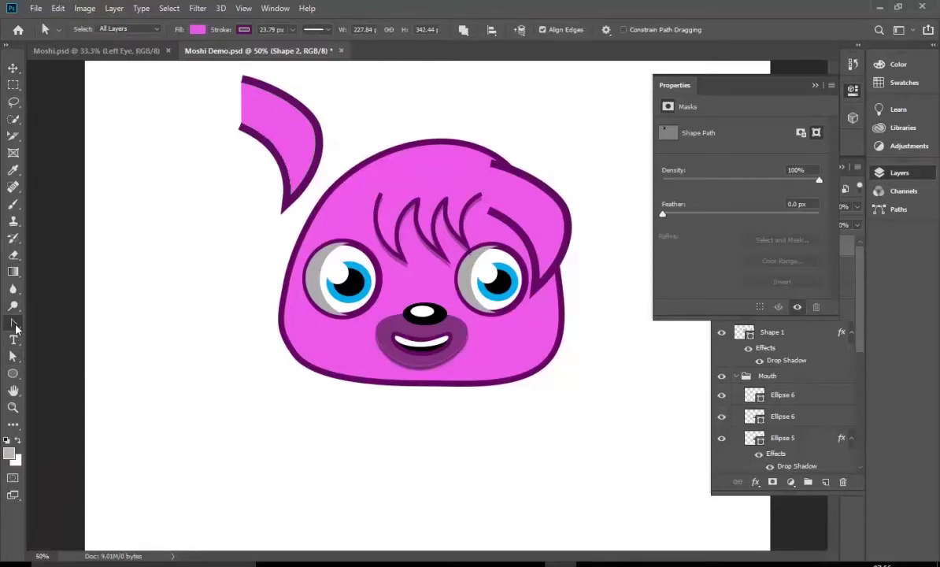
pyautogui.click(15, 328)
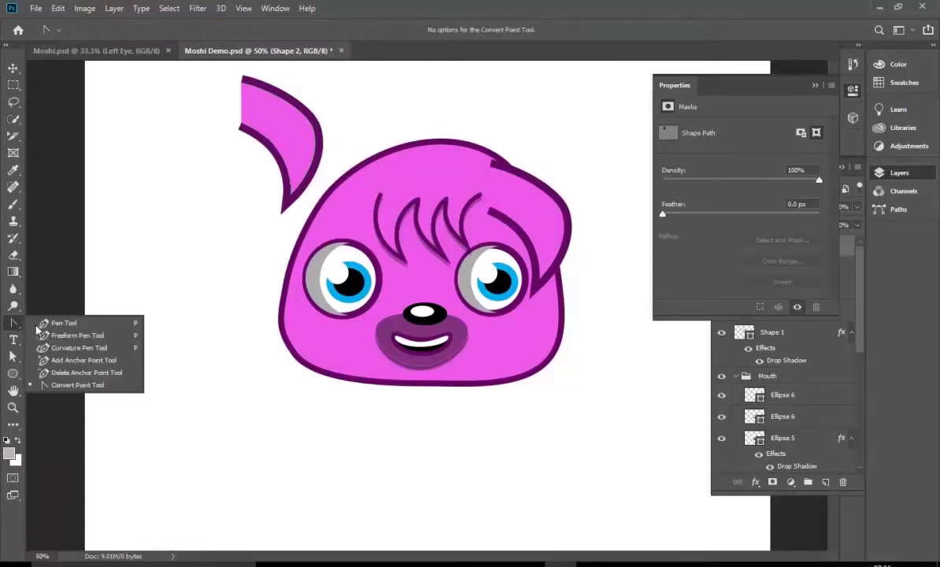
pyautogui.click(87, 348)
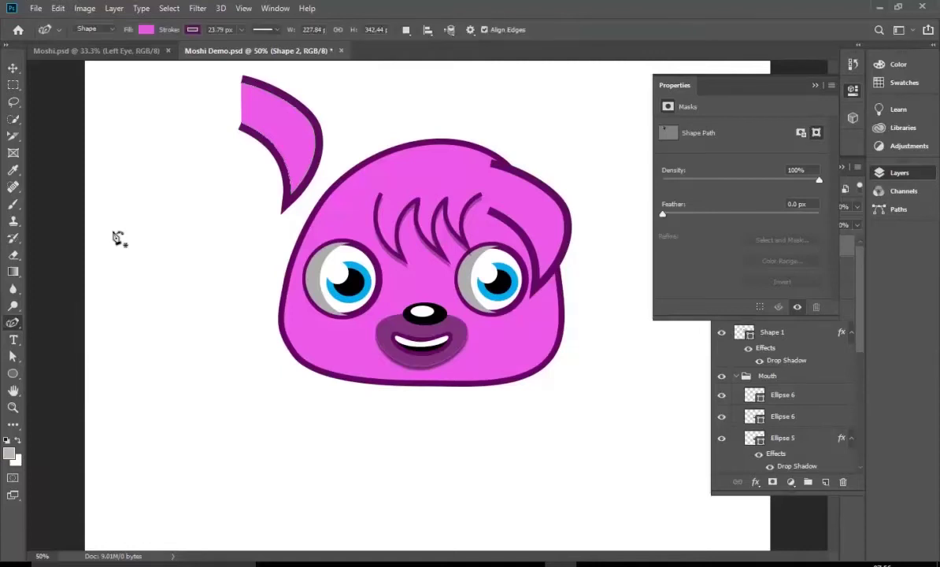
pyautogui.click(227, 206)
pyautogui.click(169, 300)
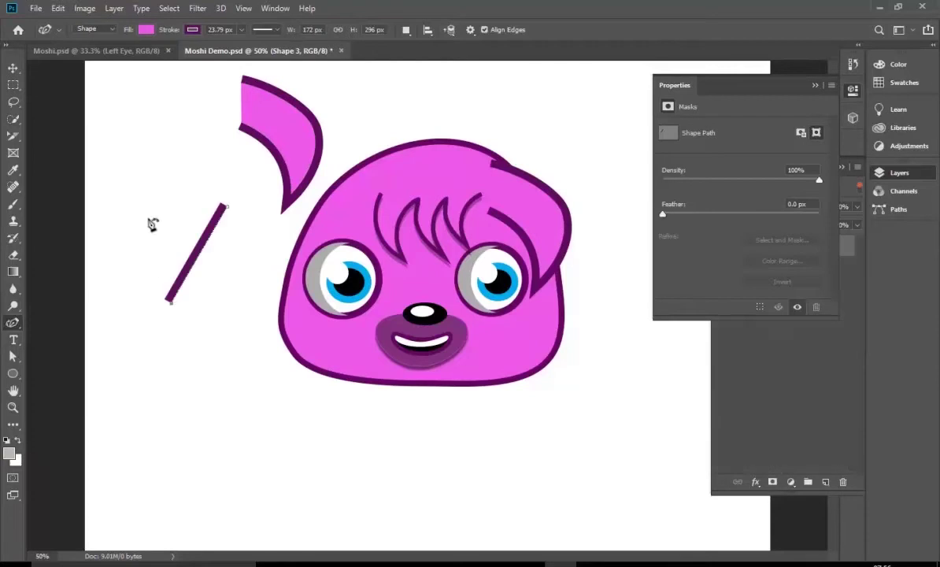
pyautogui.click(170, 151)
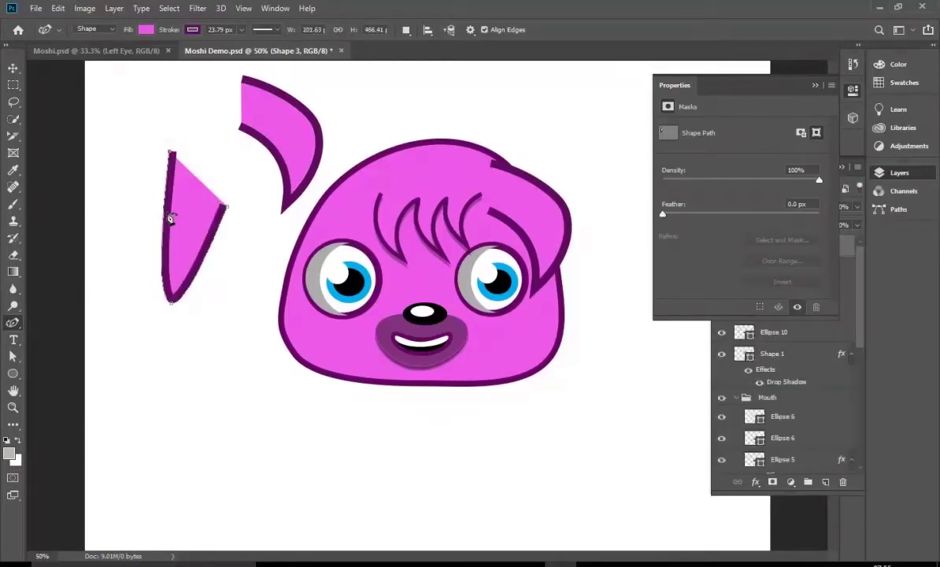
pyautogui.moveTo(168, 219); pyautogui.dragTo(139, 211)
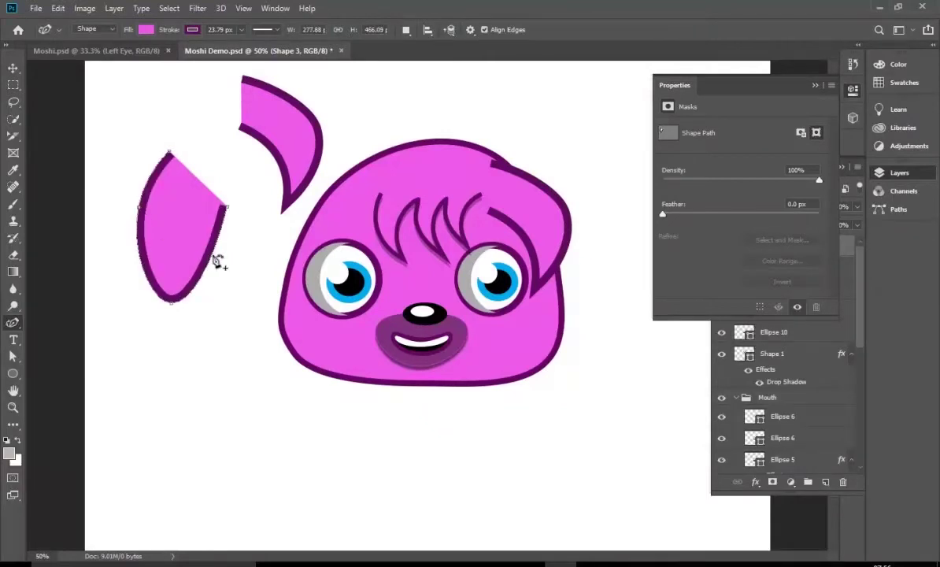
pyautogui.moveTo(218, 263); pyautogui.dragTo(180, 237)
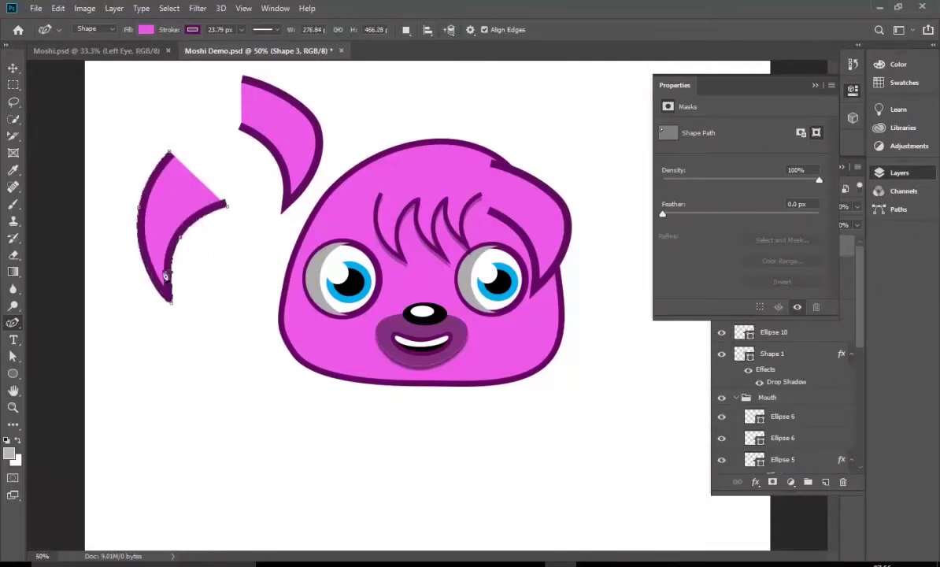
# Step: Convert the bottom tip anchor of the newly drawn ear with the Convert Point tool
pyautogui.rightClick(13, 322)
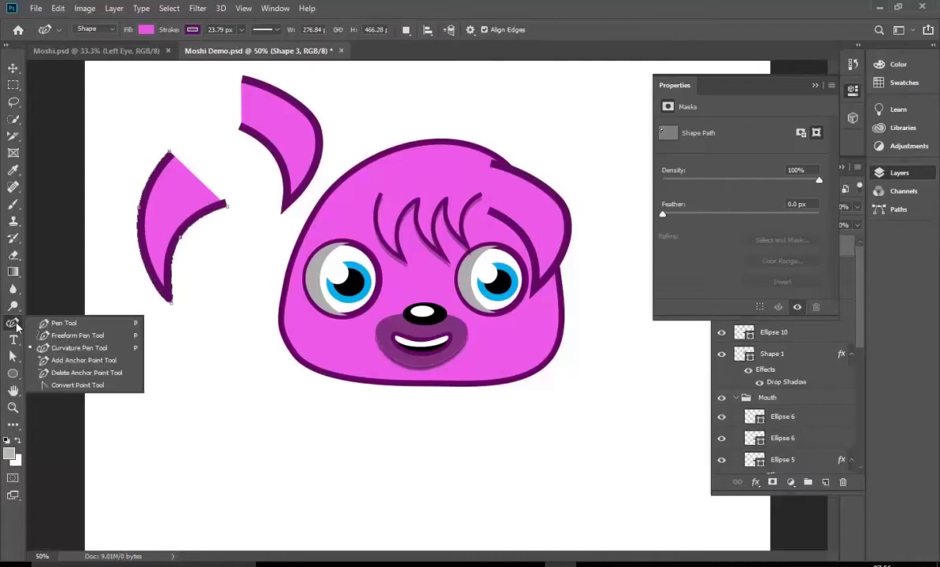
pyautogui.click(45, 387)
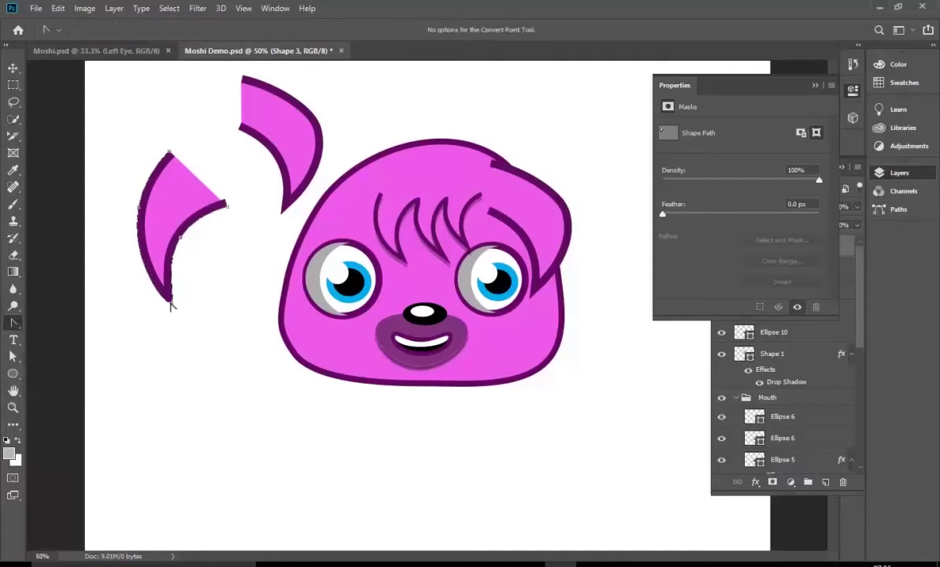
pyautogui.moveTo(171, 305); pyautogui.dragTo(170, 329)
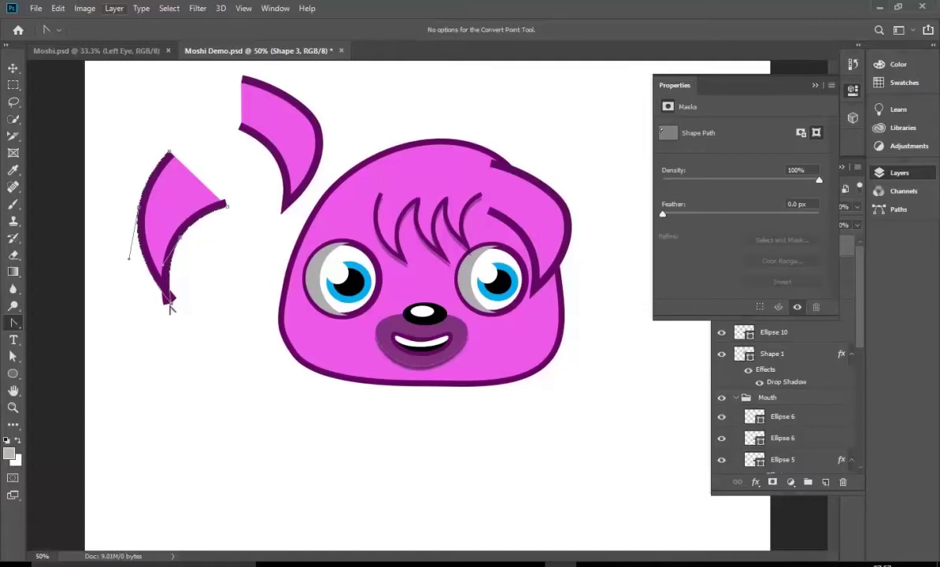
# Step: Set the stroke alignment of the newly drawn ear to outside the path
pyautogui.click(13, 356)
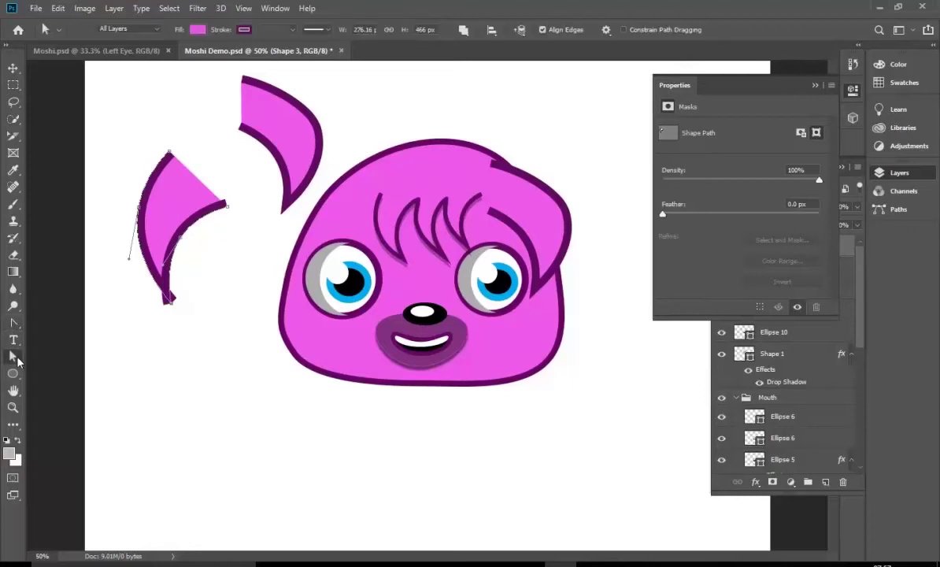
pyautogui.click(323, 29)
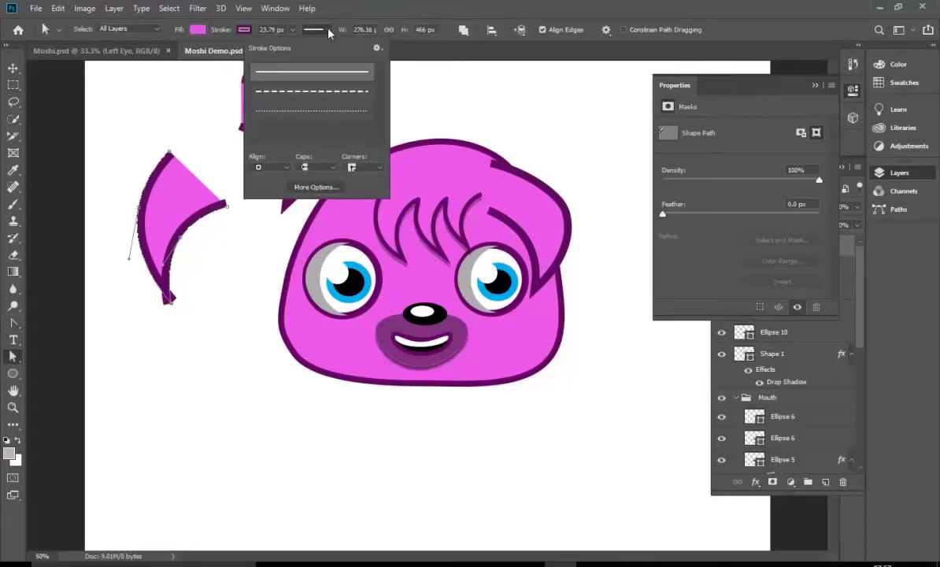
pyautogui.click(285, 168)
pyautogui.click(266, 195)
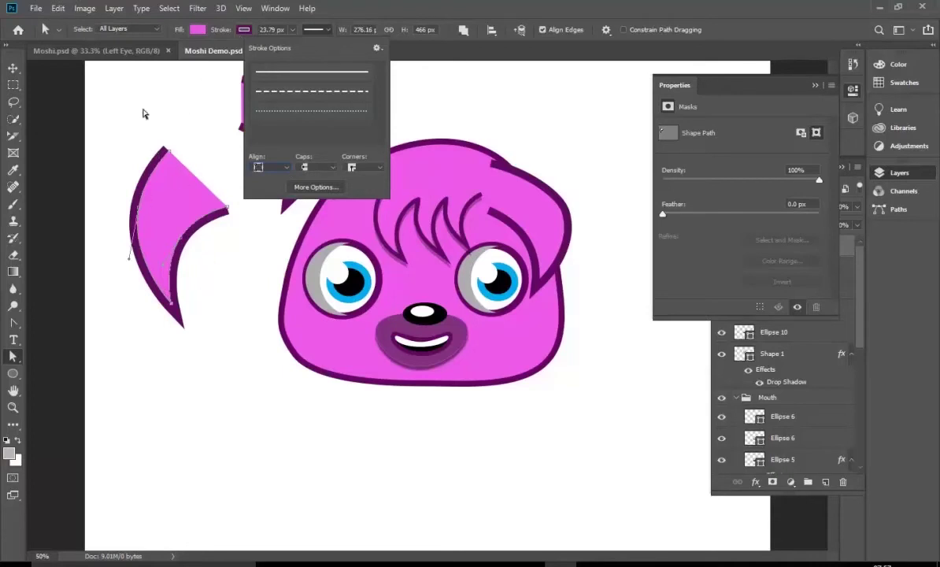
# Step: Delete the newly drawn ear shape
pyautogui.click(13, 67)
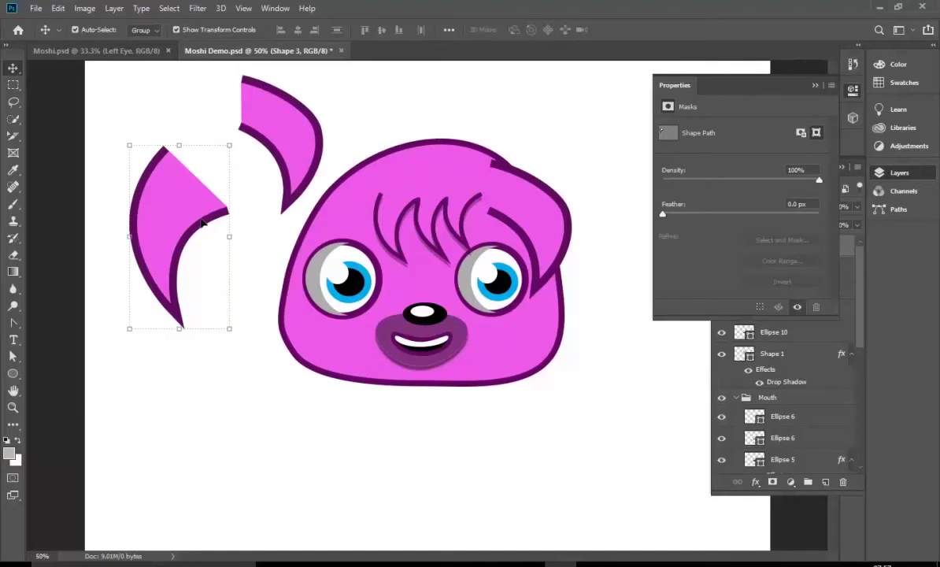
pyautogui.press('Delete')
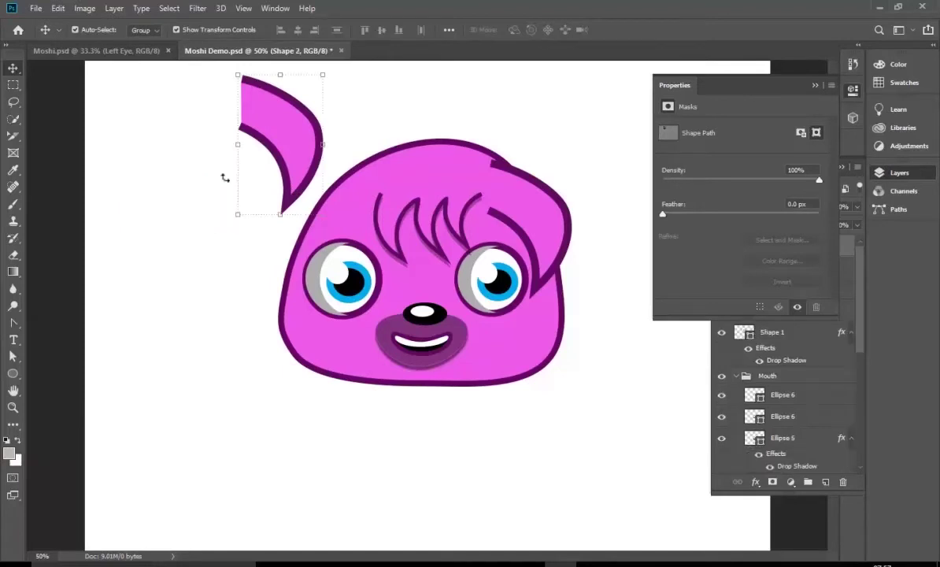
# Step: Move the copied ear slightly away from the head and flip it horizontally
pyautogui.moveTo(266, 132); pyautogui.dragTo(239, 146)
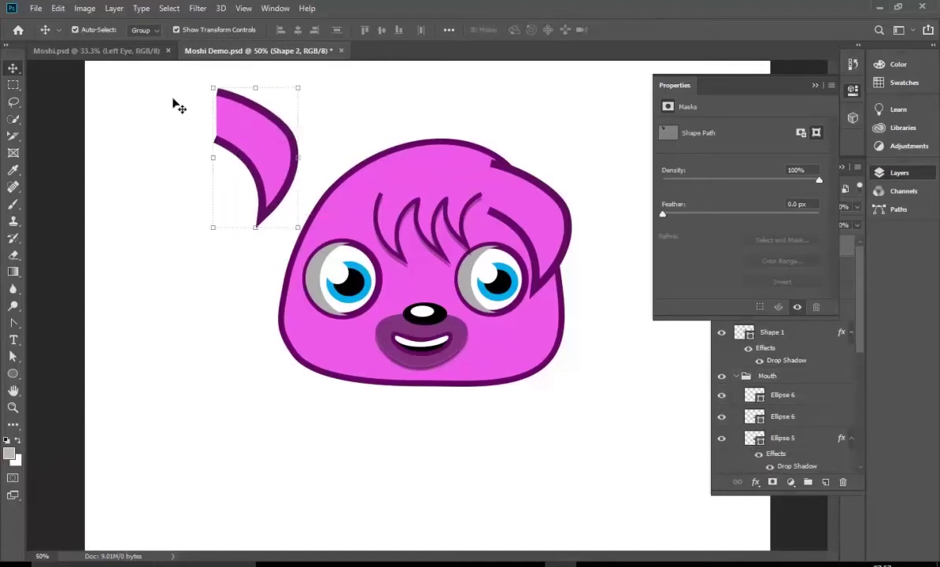
pyautogui.click(58, 8)
pyautogui.moveTo(155, 307)
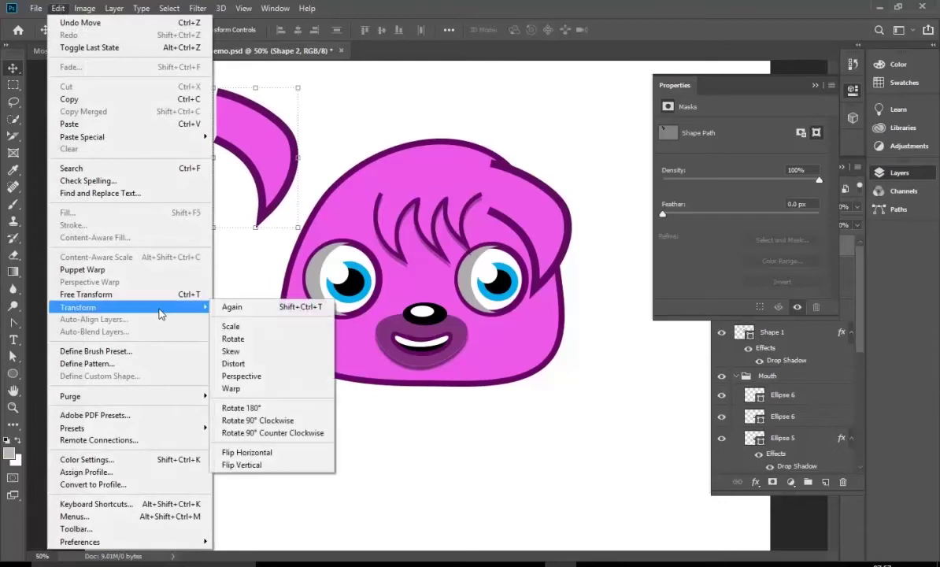
pyautogui.click(265, 453)
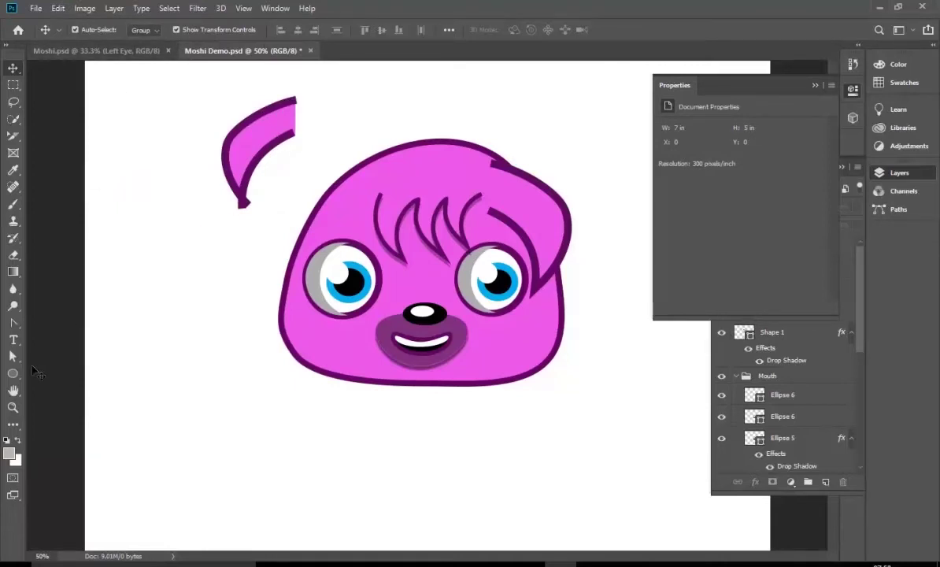
# Step: Set the stroke alignment of the flipped ear to outside the path
pyautogui.click(12, 356)
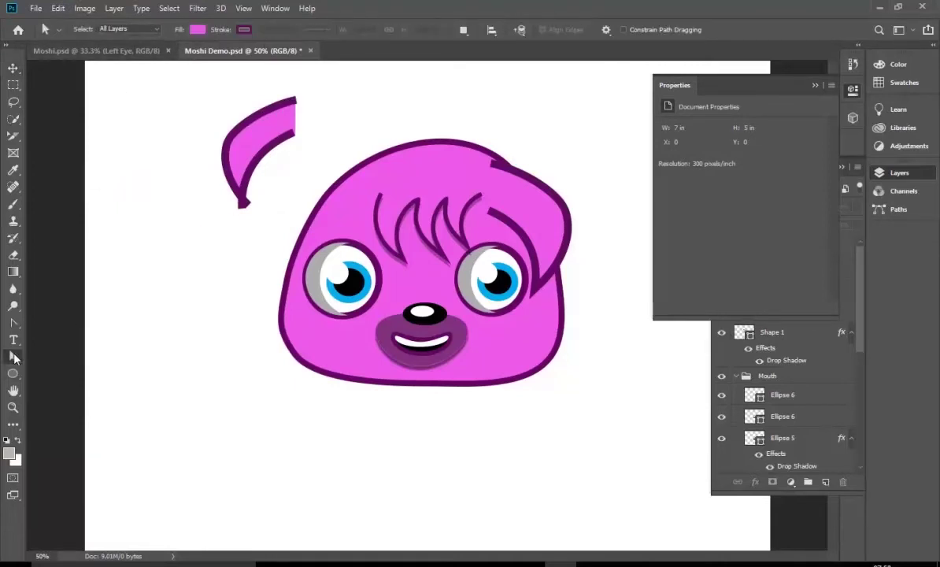
pyautogui.click(256, 126)
pyautogui.click(313, 29)
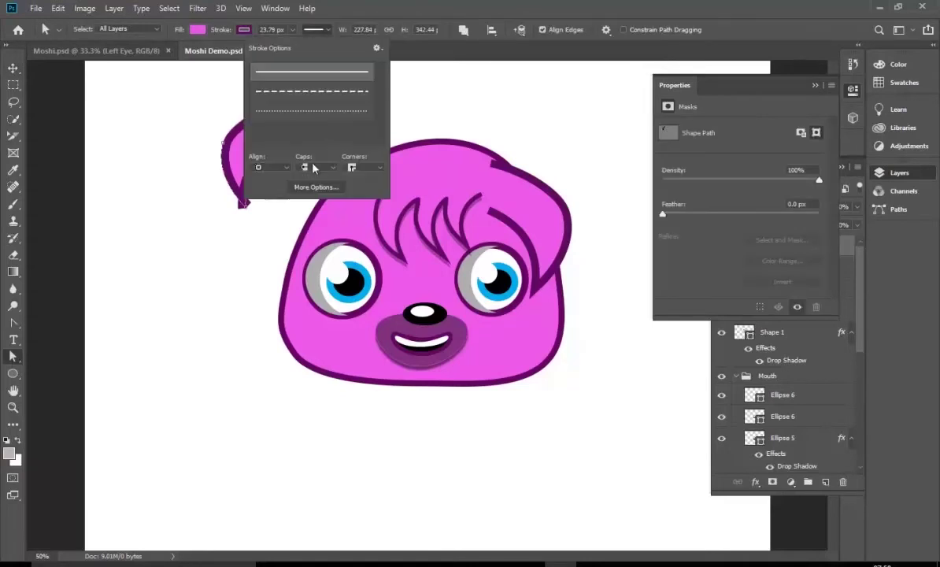
pyautogui.click(272, 167)
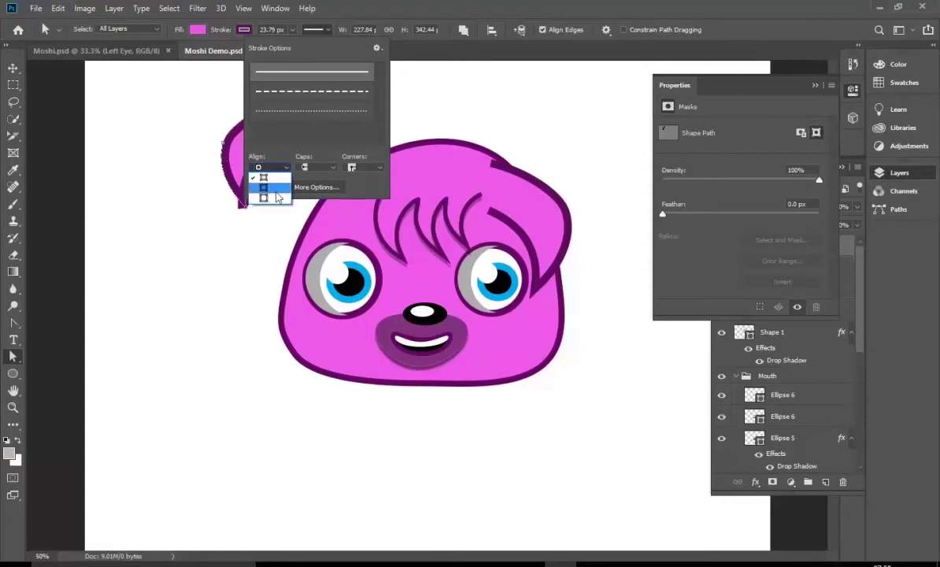
pyautogui.click(264, 197)
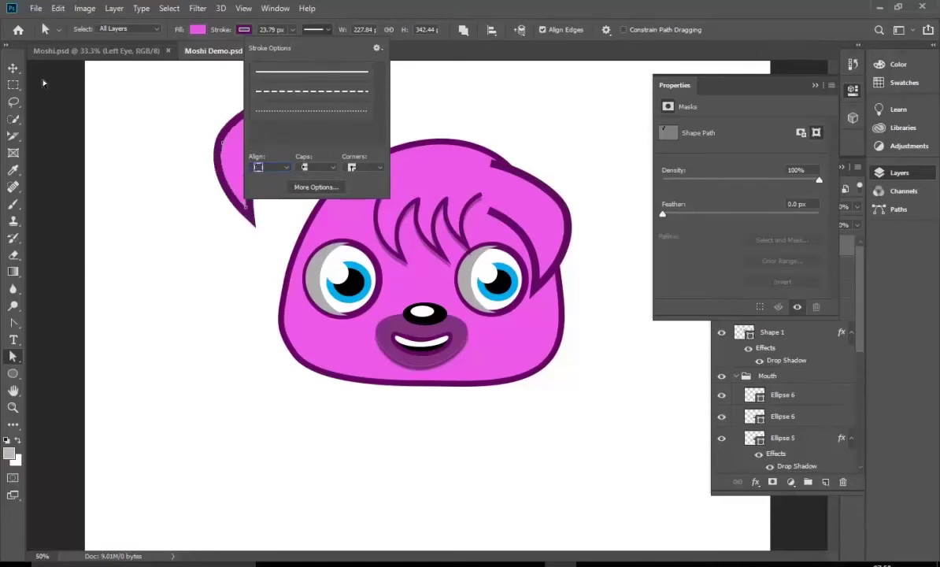
# Step: Place the flipped ear on the bare upper side of the head, rotated by about 22 degrees
pyautogui.click(14, 68)
pyautogui.moveTo(266, 114); pyautogui.dragTo(304, 185)
pyautogui.click(303, 140)
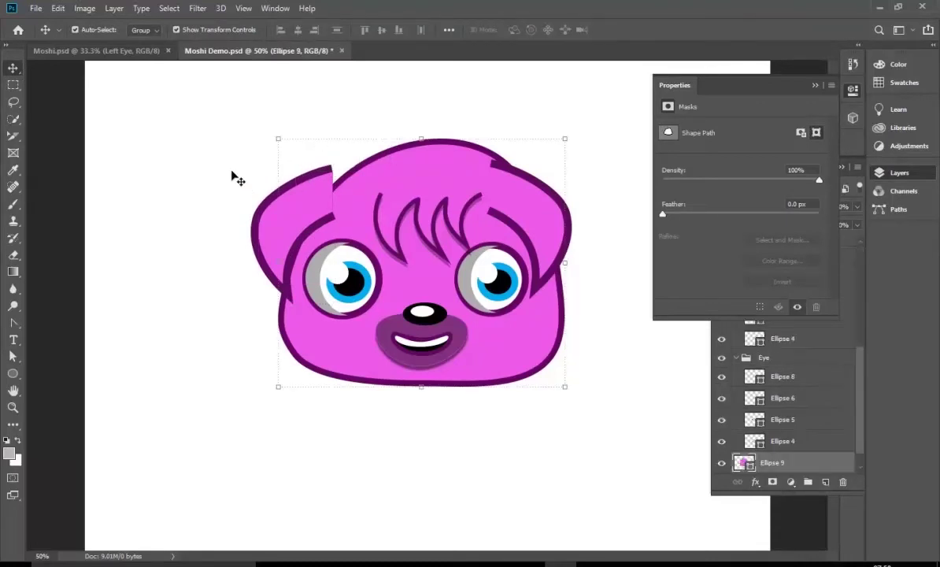
pyautogui.click(260, 206)
pyautogui.moveTo(240, 182); pyautogui.dragTo(267, 181)
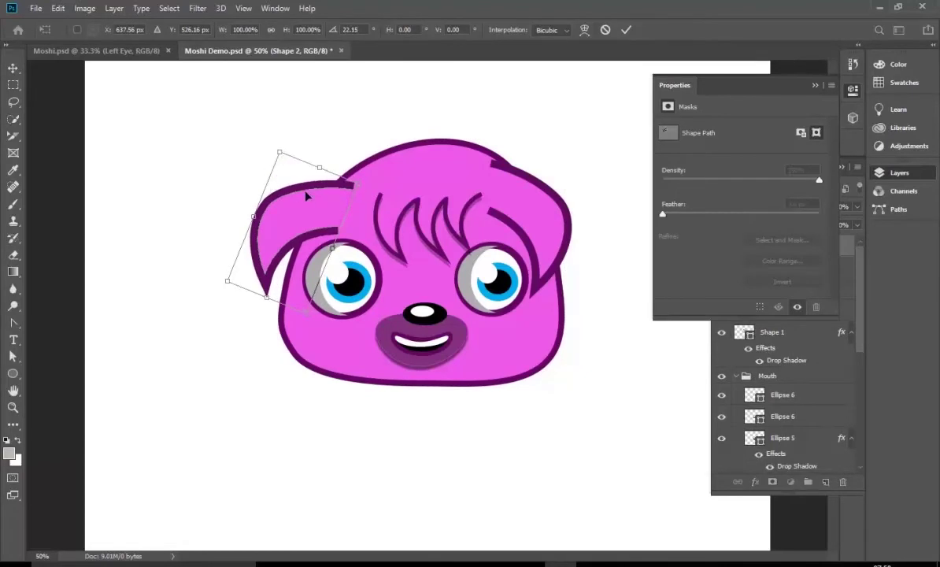
pyautogui.moveTo(305, 191); pyautogui.dragTo(321, 172)
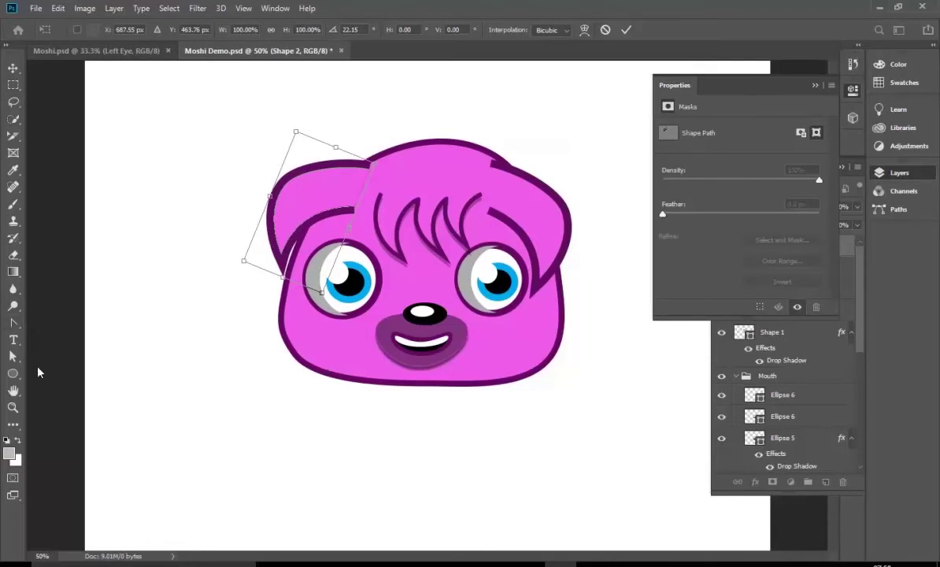
# Step: Draw an ellipse about 146 by 106 px on the cheek below the eye on the flipped ear's side
pyautogui.click(18, 375)
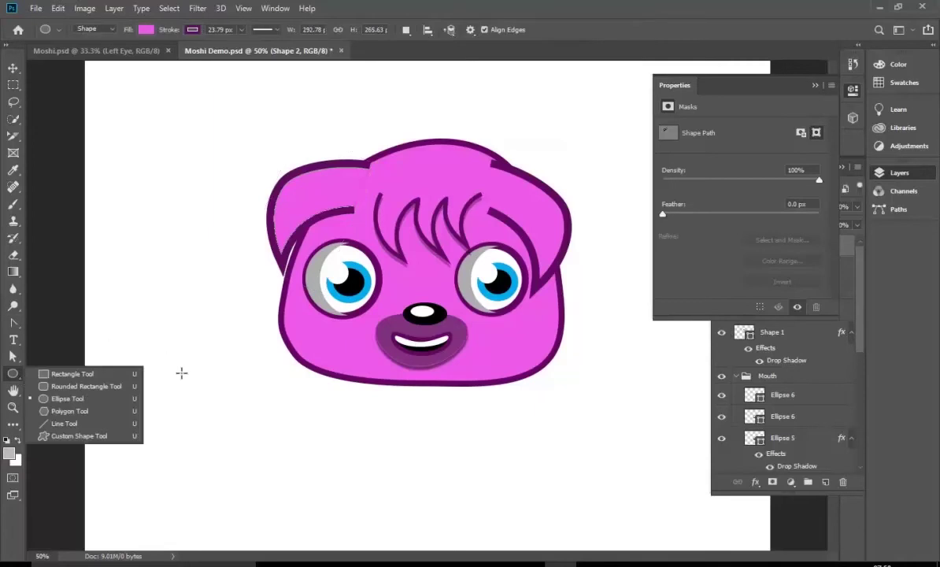
pyautogui.click(86, 398)
pyautogui.moveTo(291, 318); pyautogui.dragTo(345, 358)
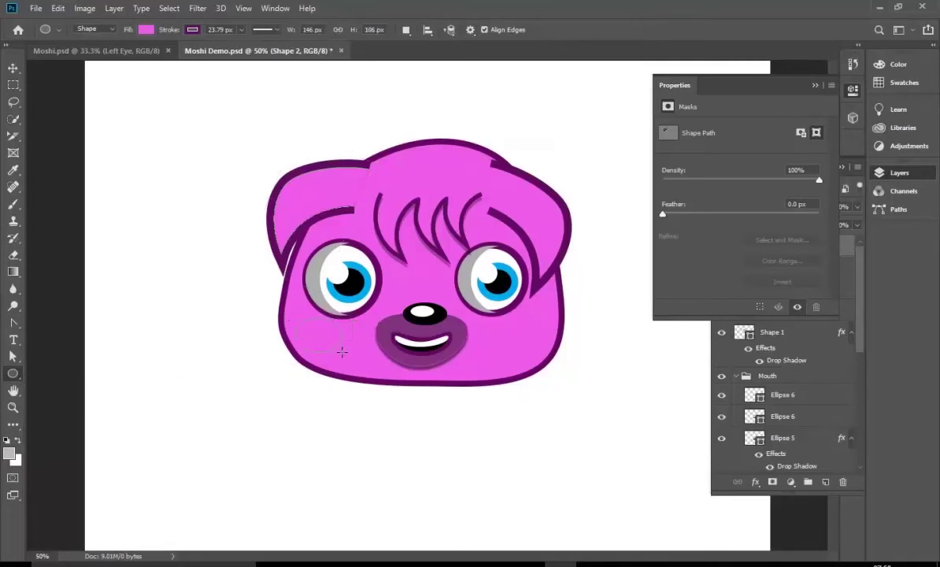
# Step: Fill the cheek ellipse with light pink f18dee and remove its stroke
pyautogui.click(145, 30)
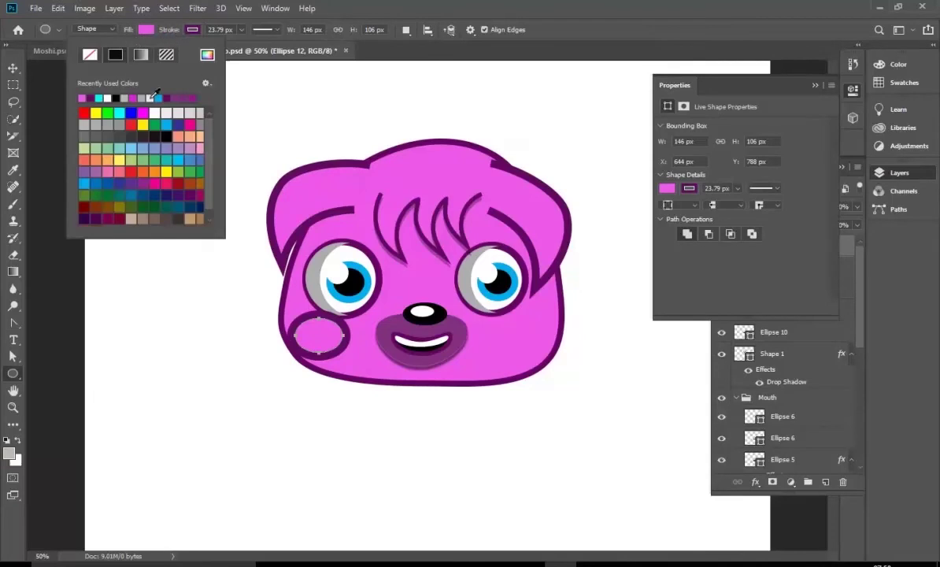
pyautogui.click(208, 57)
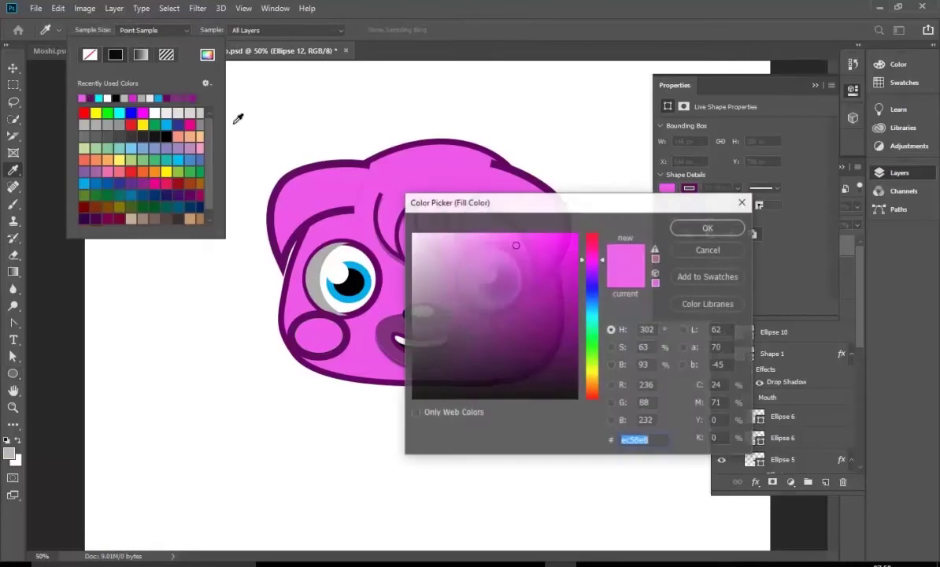
pyautogui.moveTo(491, 243); pyautogui.dragTo(483, 242)
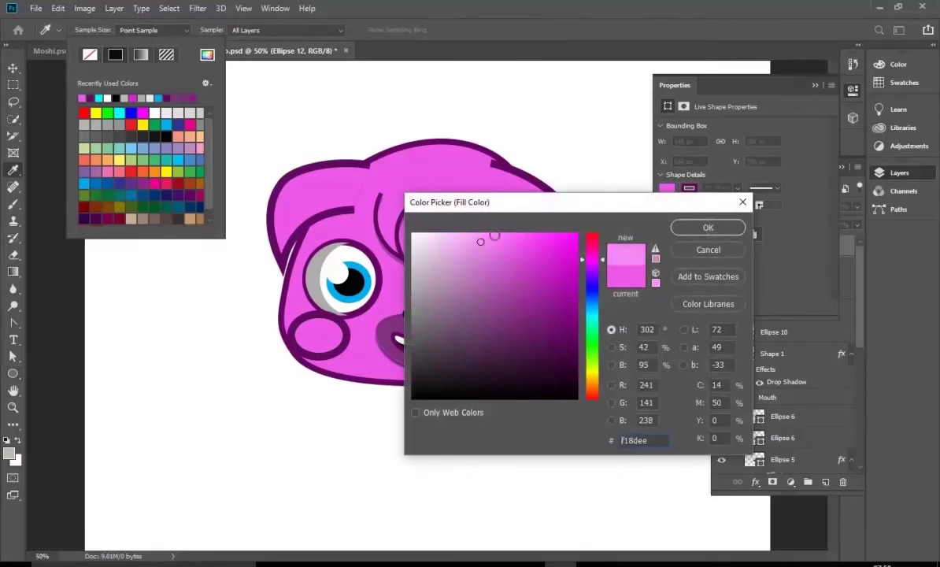
pyautogui.click(692, 228)
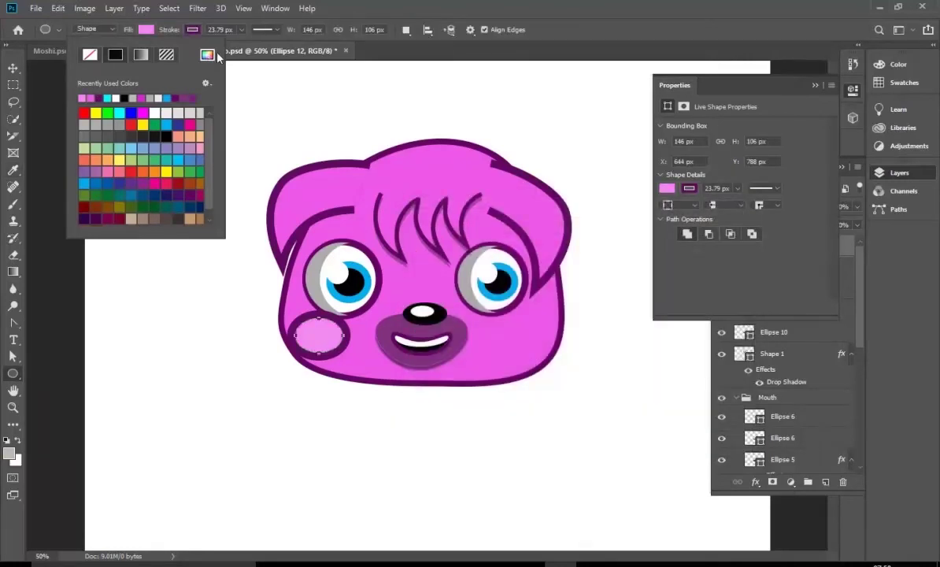
pyautogui.click(193, 30)
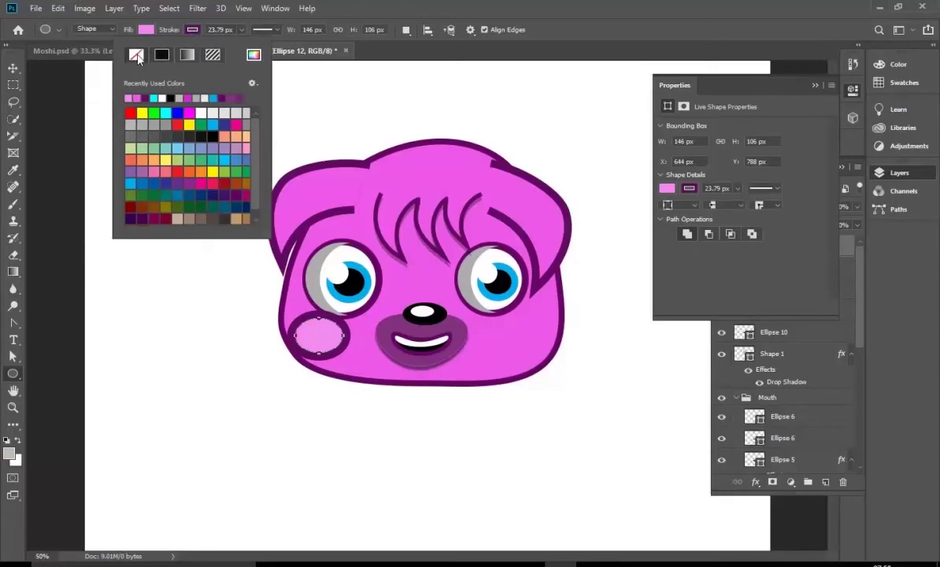
pyautogui.click(137, 56)
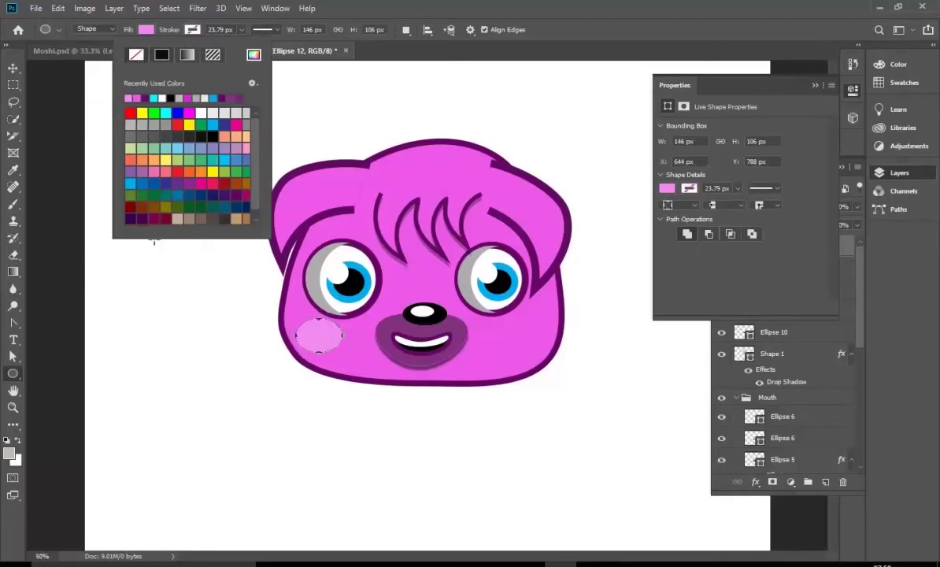
# Step: Duplicate the light pink cheek ellipse onto the opposite cheek
pyautogui.click(12, 71)
pyautogui.click(12, 71)
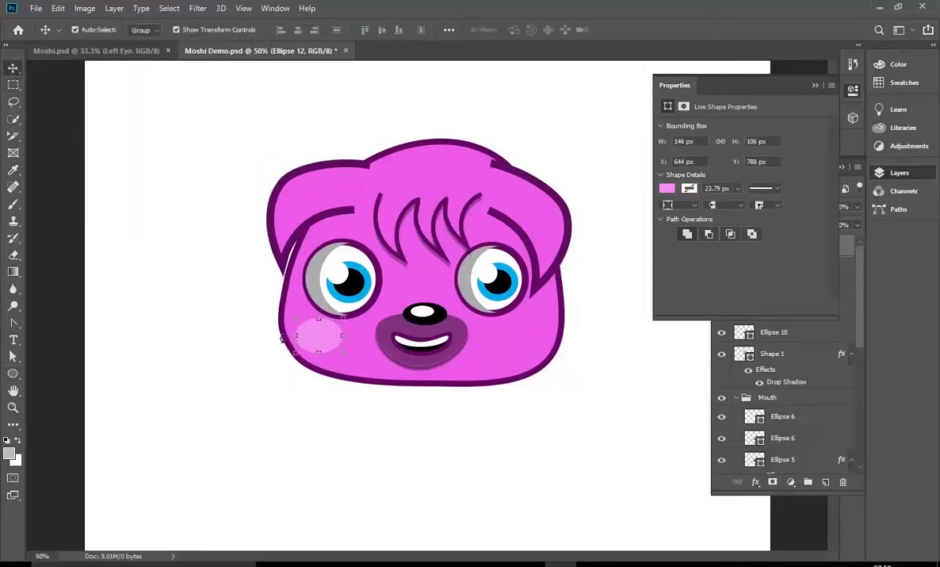
pyautogui.moveTo(291, 335); pyautogui.dragTo(520, 338)
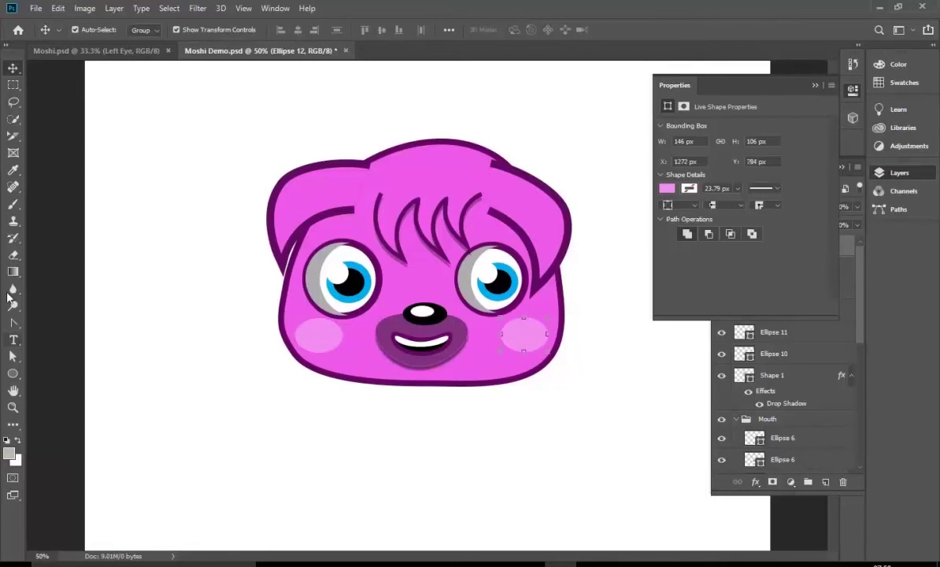
# Step: Draw an arched whisker about 432 by 82 px beside the face with the Curvature Pen
pyautogui.click(13, 323)
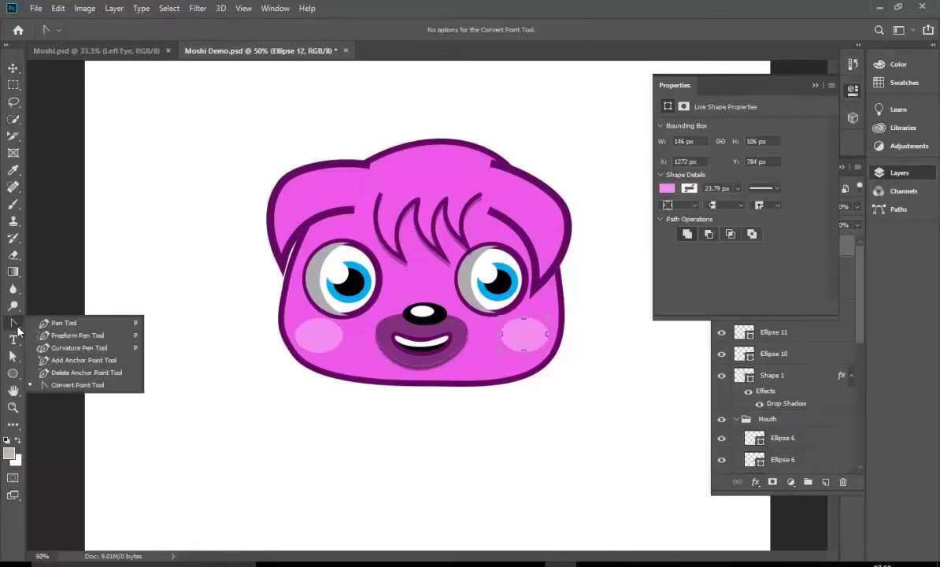
pyautogui.click(64, 350)
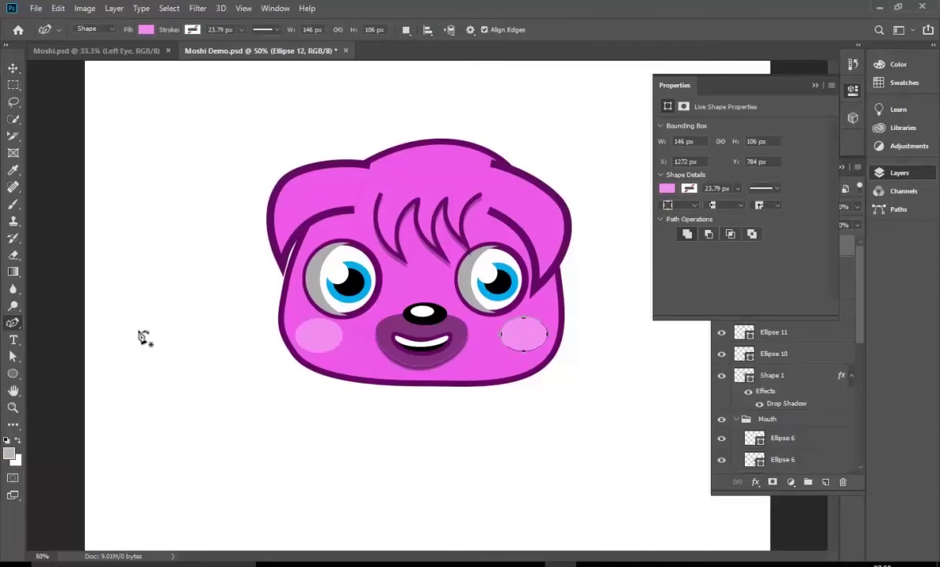
pyautogui.click(251, 320)
pyautogui.click(110, 303)
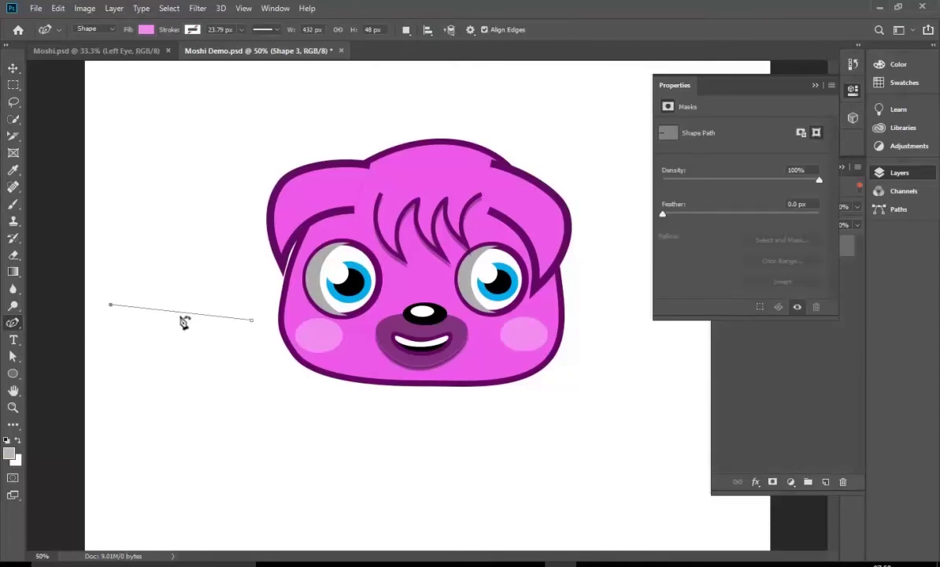
pyautogui.moveTo(186, 318); pyautogui.dragTo(186, 296)
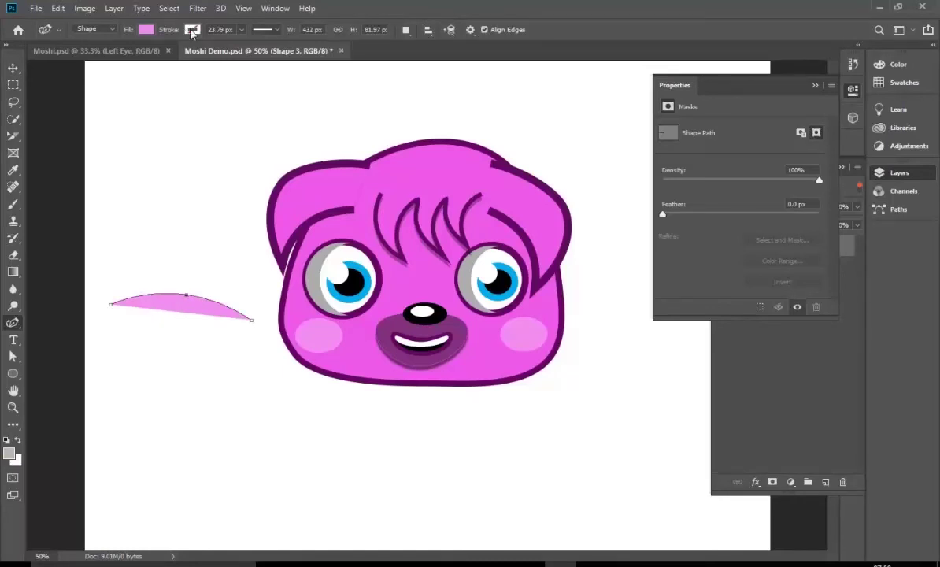
# Step: Remove the whisker's fill and give it a solid dark purple stroke centred on the path
pyautogui.click(146, 30)
pyautogui.click(90, 56)
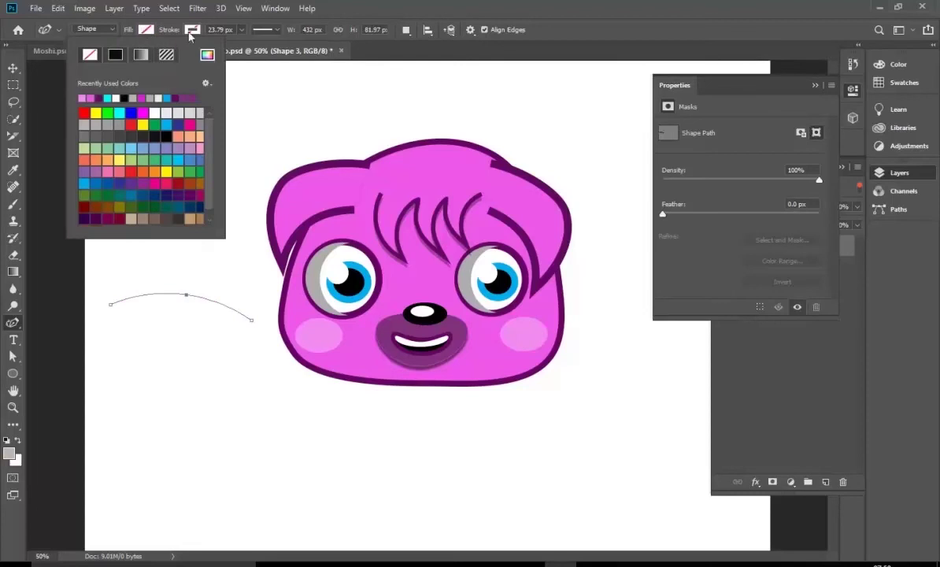
pyautogui.click(191, 30)
pyautogui.click(161, 56)
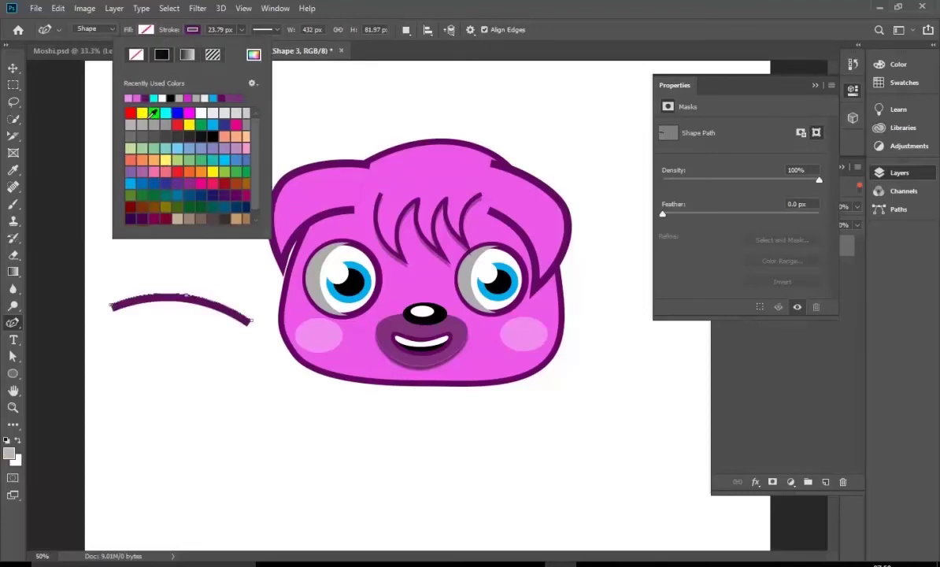
pyautogui.click(276, 30)
pyautogui.click(238, 171)
pyautogui.click(224, 191)
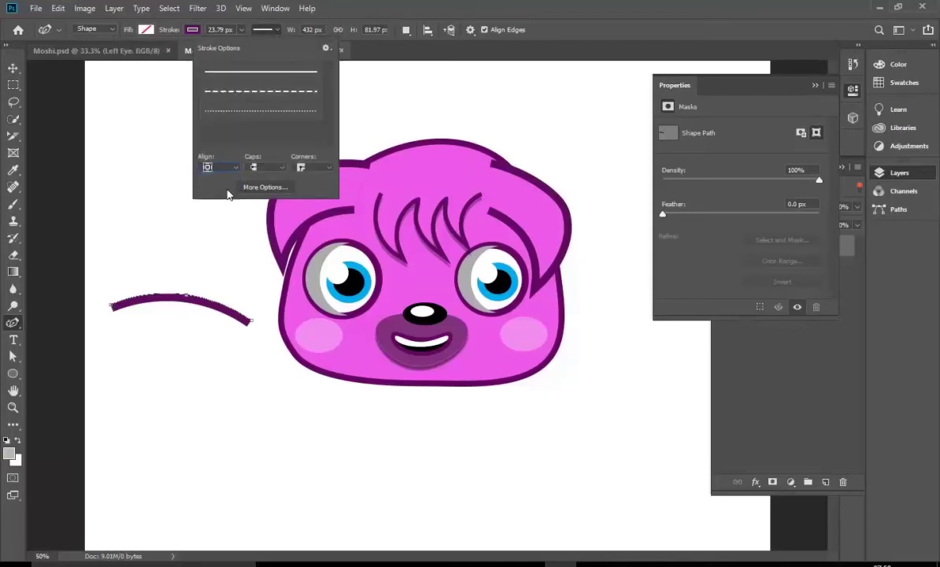
# Step: Move the whisker so its end overlaps the nearby cheek, and reduce its stroke width to 15.6 px
pyautogui.click(23, 68)
pyautogui.moveTo(191, 302); pyautogui.dragTo(247, 312)
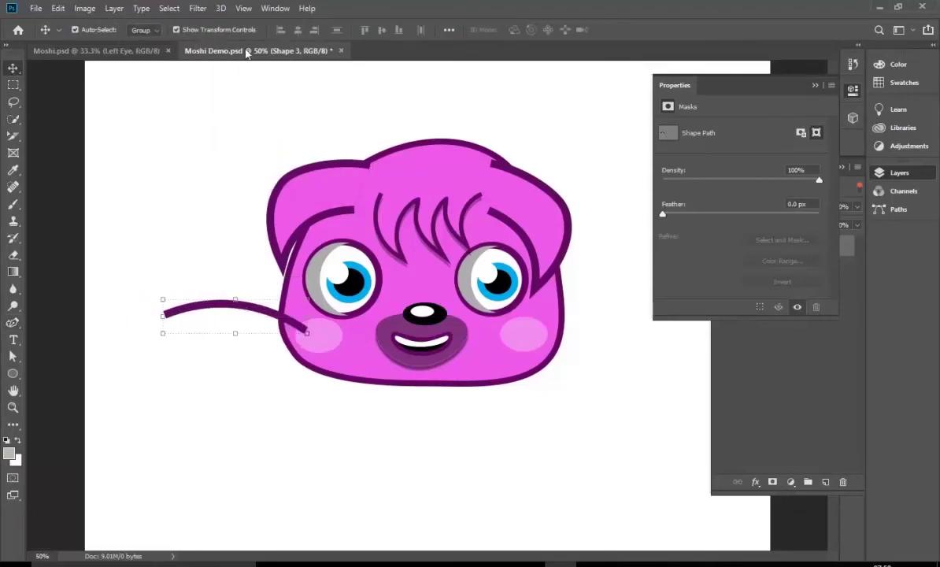
pyautogui.click(16, 356)
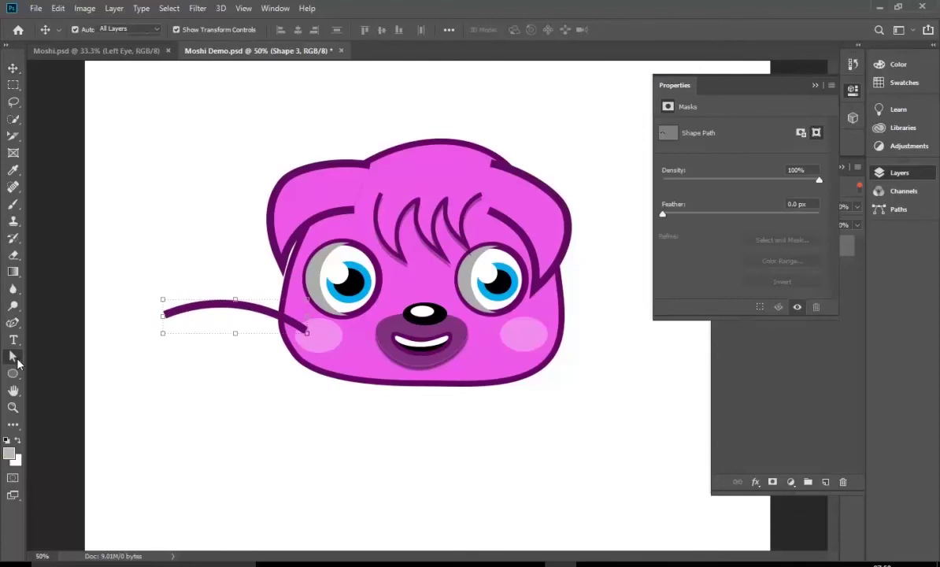
pyautogui.click(292, 32)
pyautogui.click(293, 31)
pyautogui.click(292, 32)
pyautogui.moveTo(292, 49); pyautogui.dragTo(292, 48)
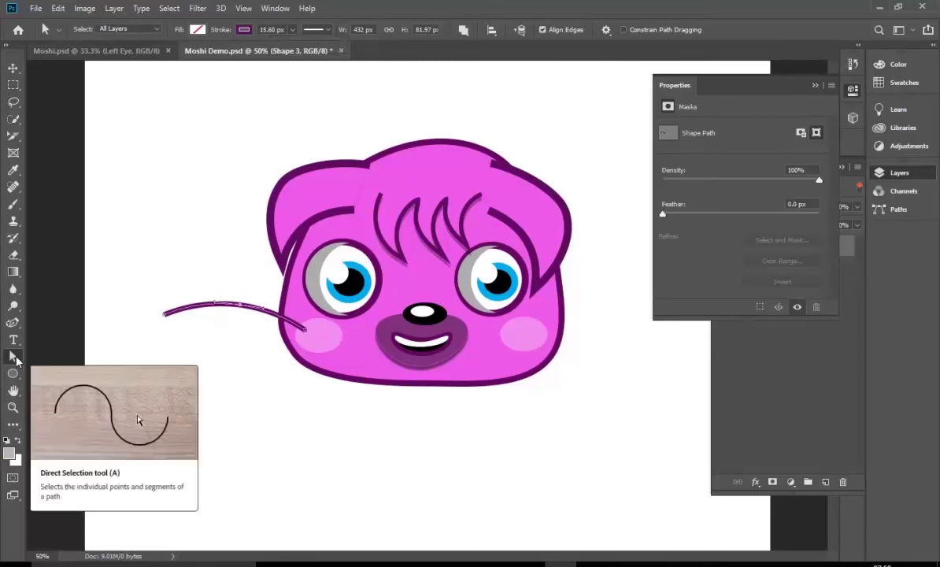
pyautogui.click(13, 323)
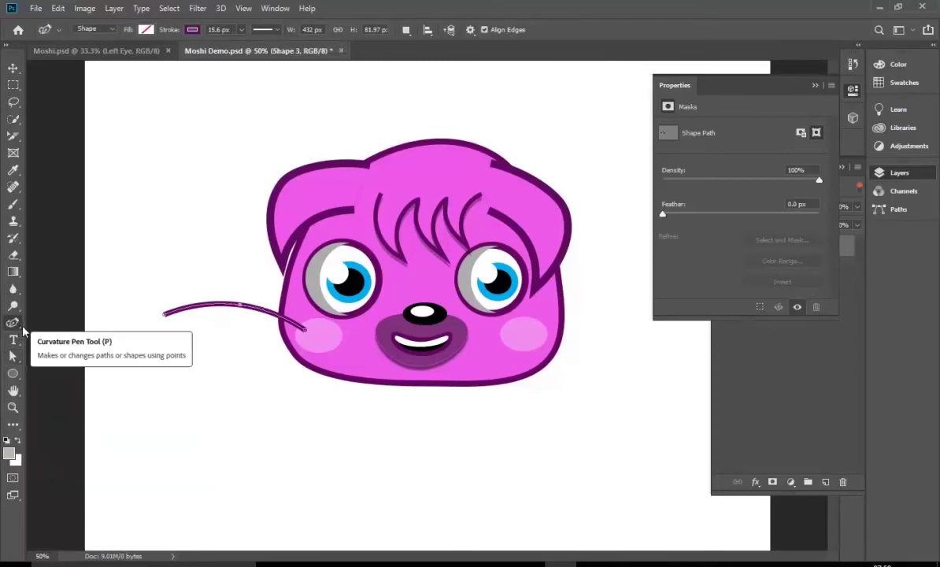
pyautogui.rightClick(13, 323)
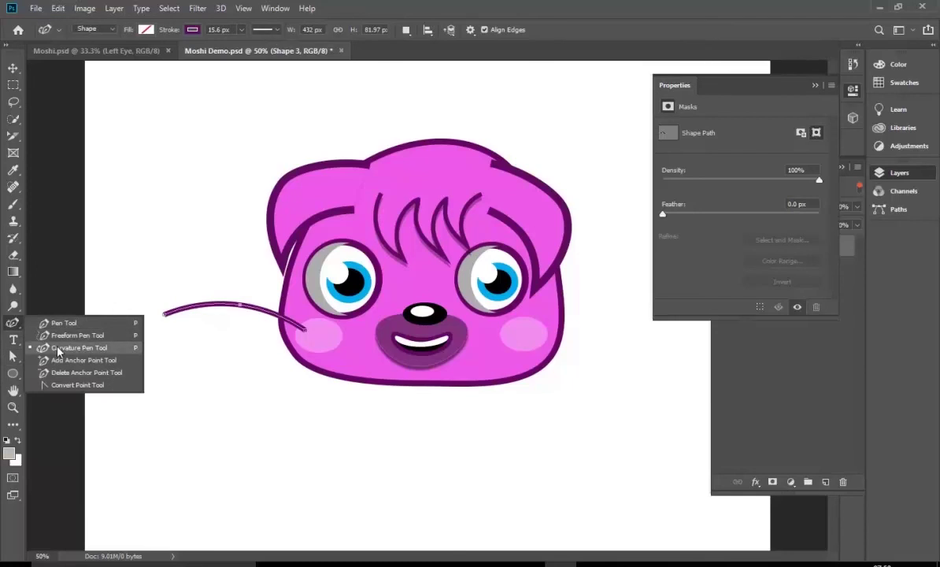
pyautogui.click(53, 324)
pyautogui.click(309, 337)
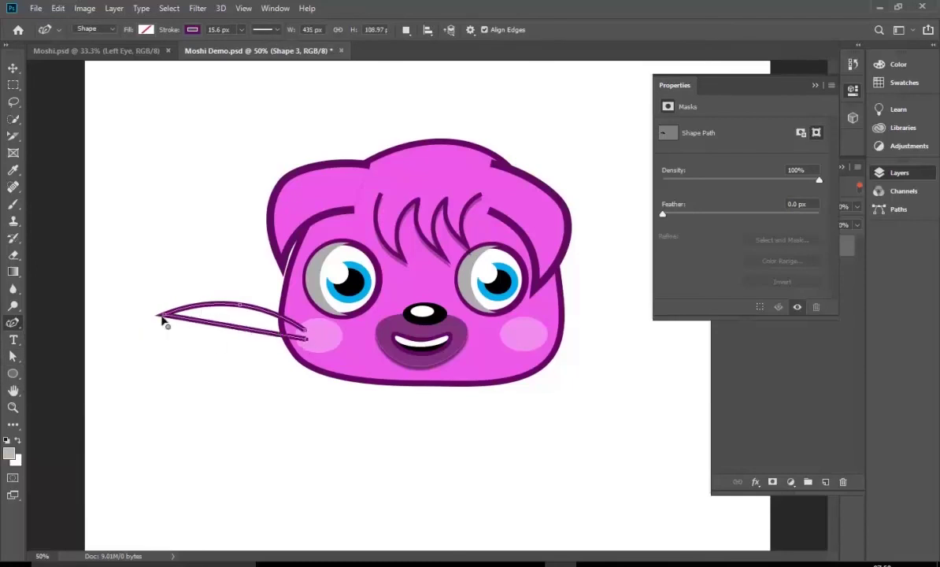
pyautogui.press('Escape')
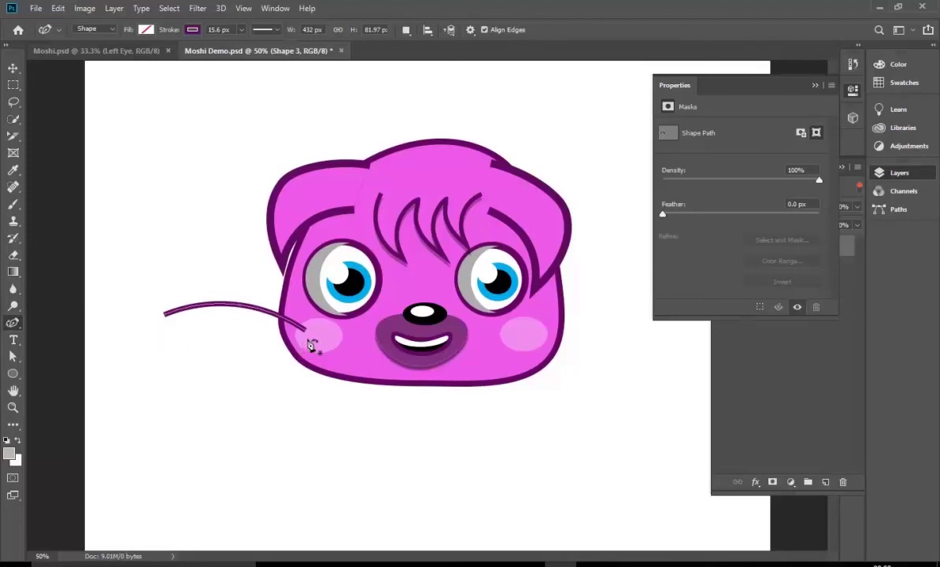
# Step: Draw two more arched whiskers below the first with the Curvature Pen, about 434 by 63 px and 424 by 100 px
pyautogui.click(306, 340)
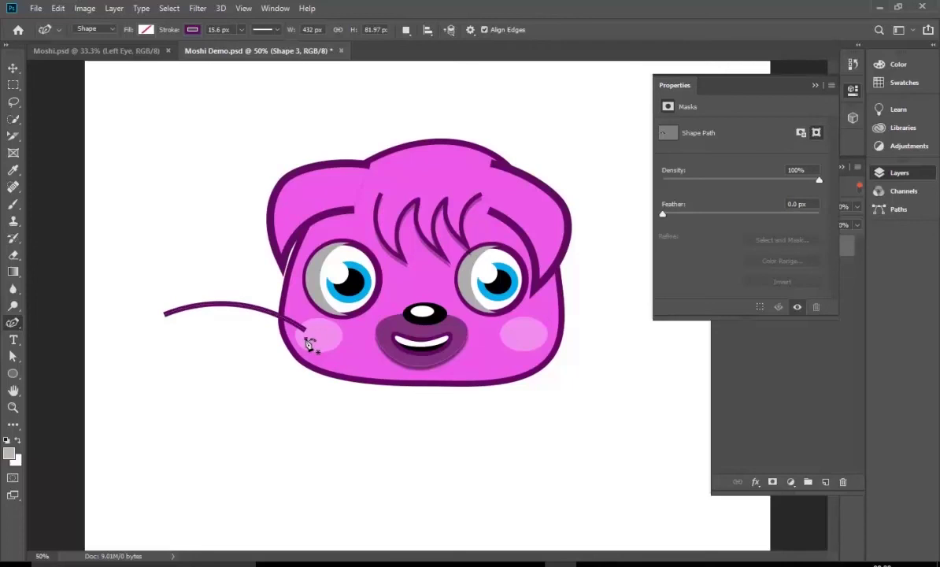
pyautogui.click(164, 339)
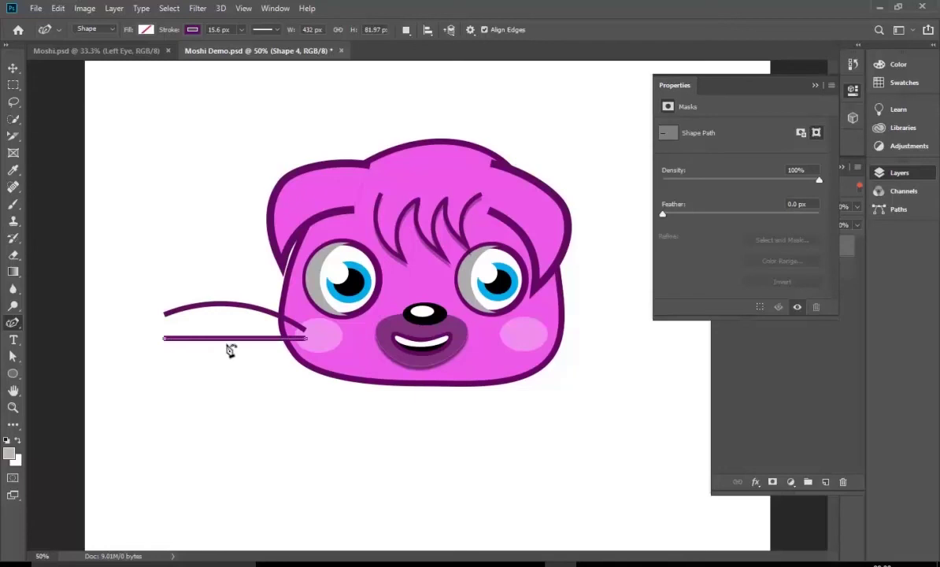
pyautogui.moveTo(226, 335); pyautogui.dragTo(226, 318)
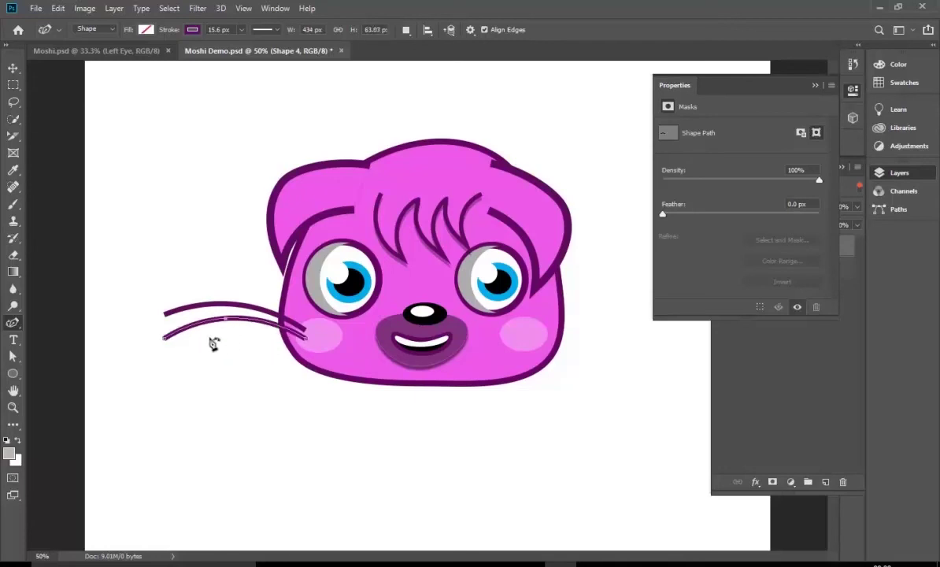
pyautogui.press('Return')
pyautogui.click(308, 344)
pyautogui.moveTo(170, 365); pyautogui.dragTo(222, 340)
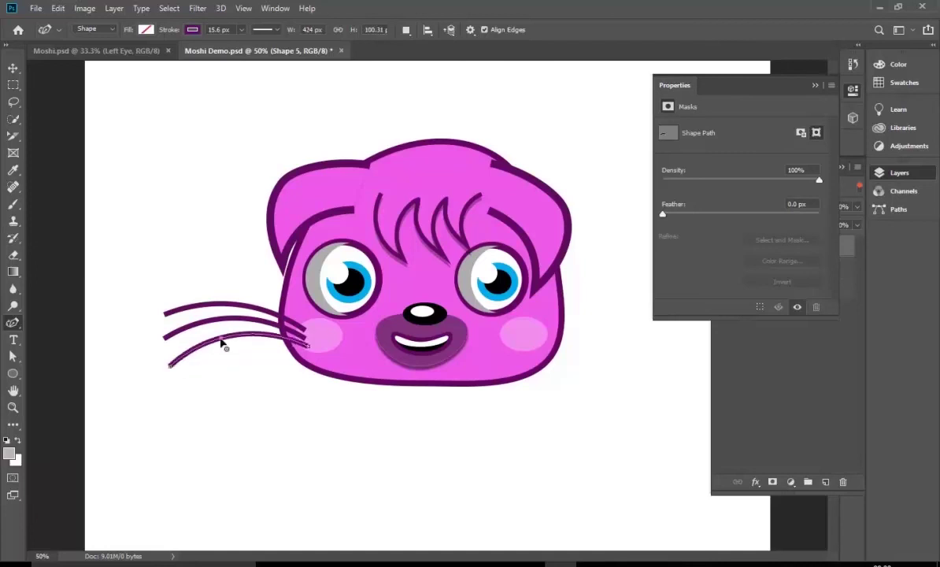
# Step: Draw an arched whisker about 423 by 91 px outward from the upper part of the opposite cheek
pyautogui.click(526, 325)
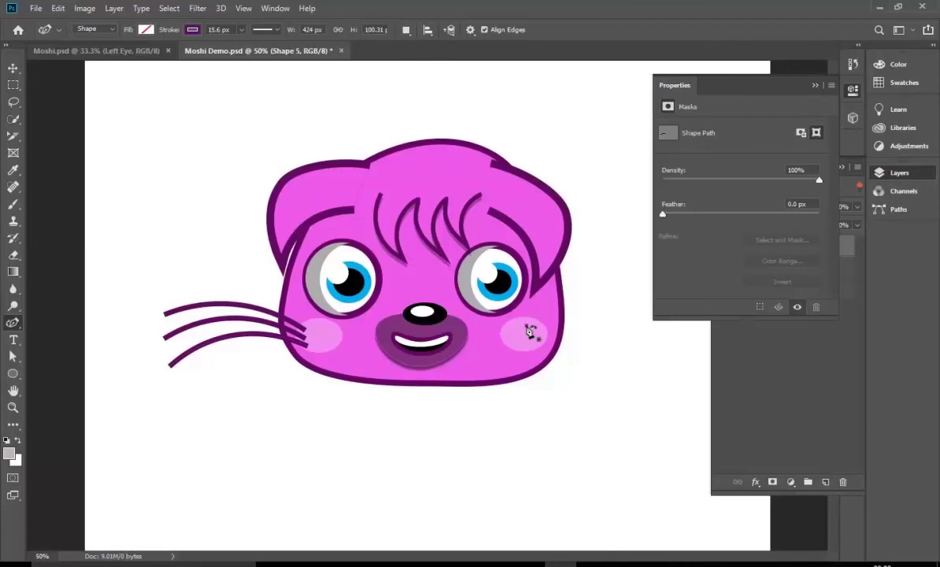
pyautogui.click(666, 334)
pyautogui.moveTo(599, 334); pyautogui.dragTo(594, 307)
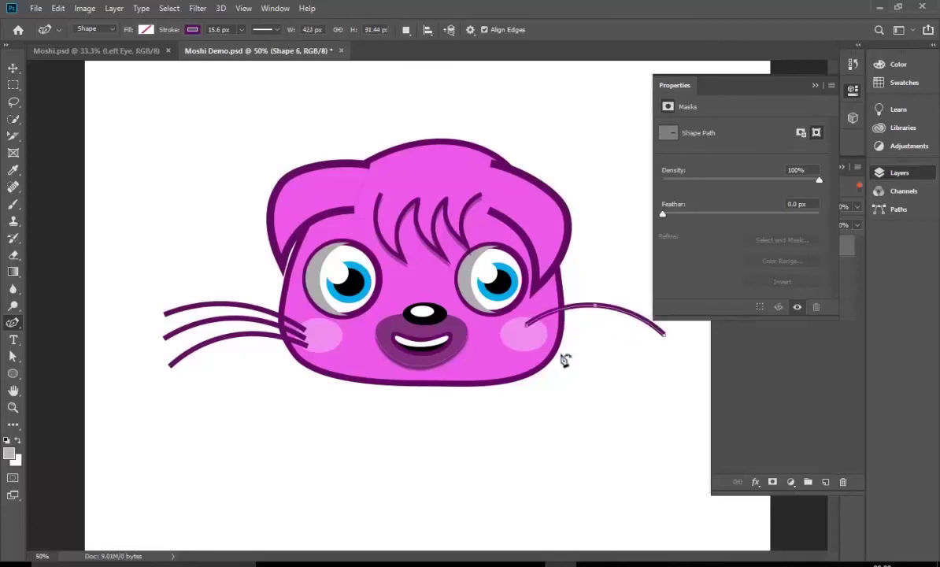
# Step: Draw two more arched whiskers below the one on the opposite cheek, about 370 by 72 px and 352 by 128 px
pyautogui.click(527, 334)
pyautogui.click(648, 344)
pyautogui.moveTo(596, 339); pyautogui.dragTo(599, 325)
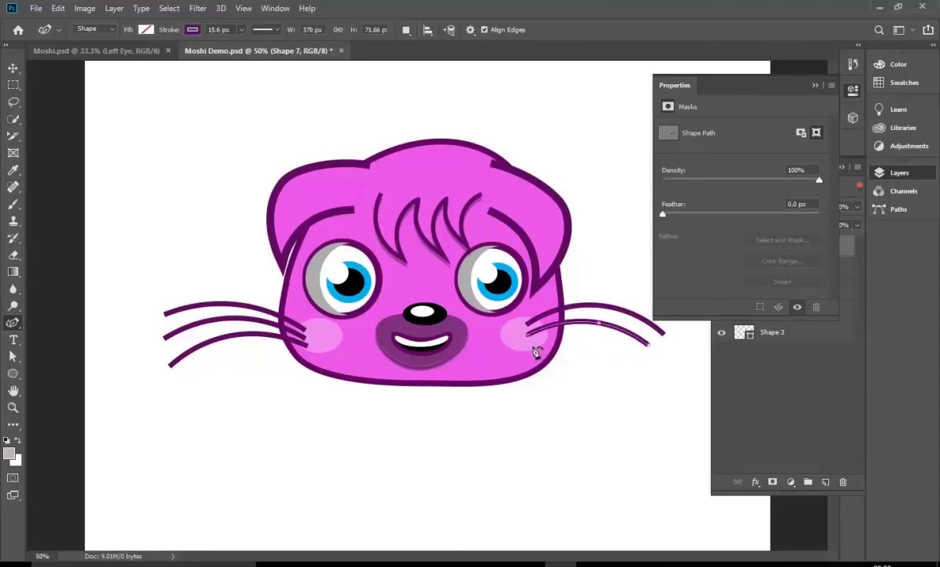
pyautogui.click(530, 342)
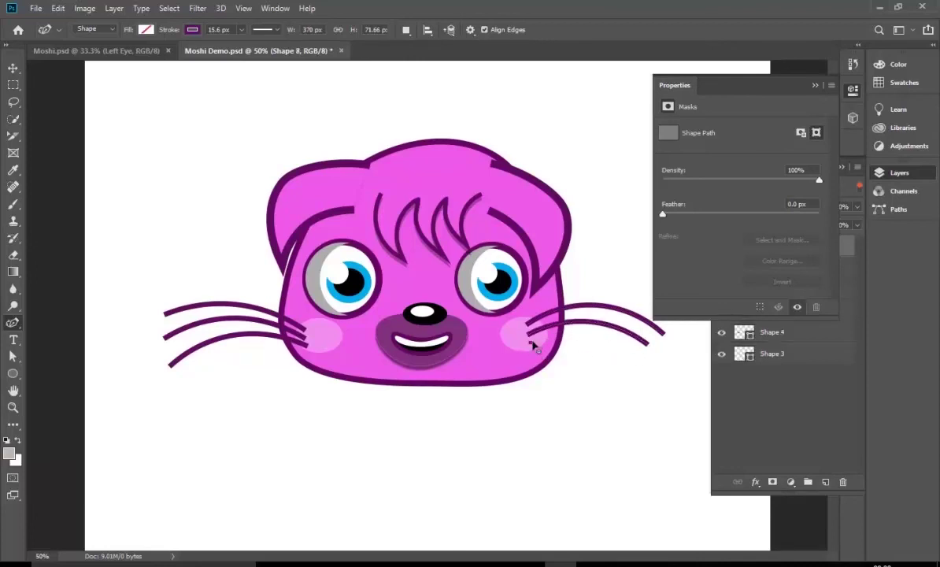
pyautogui.click(646, 377)
pyautogui.moveTo(598, 368); pyautogui.dragTo(613, 347)
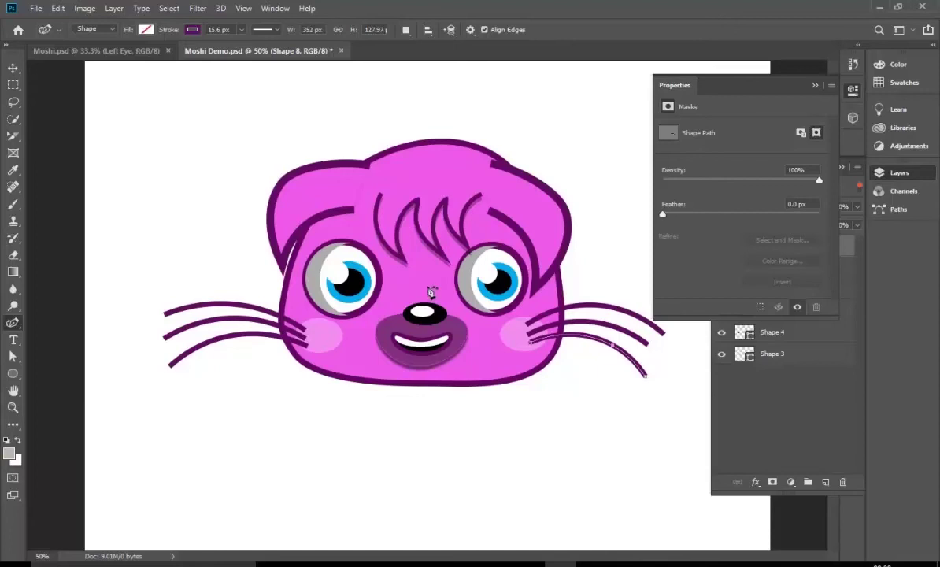
# Step: Compare the finished face with the original character in Moshi.psd and return to Moshi Demo.psd
pyautogui.click(130, 53)
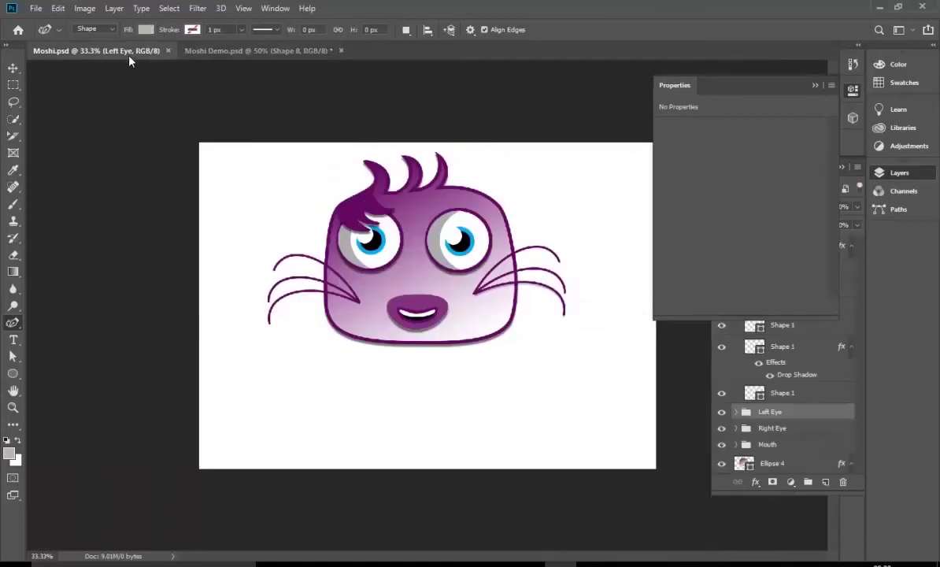
pyautogui.click(222, 53)
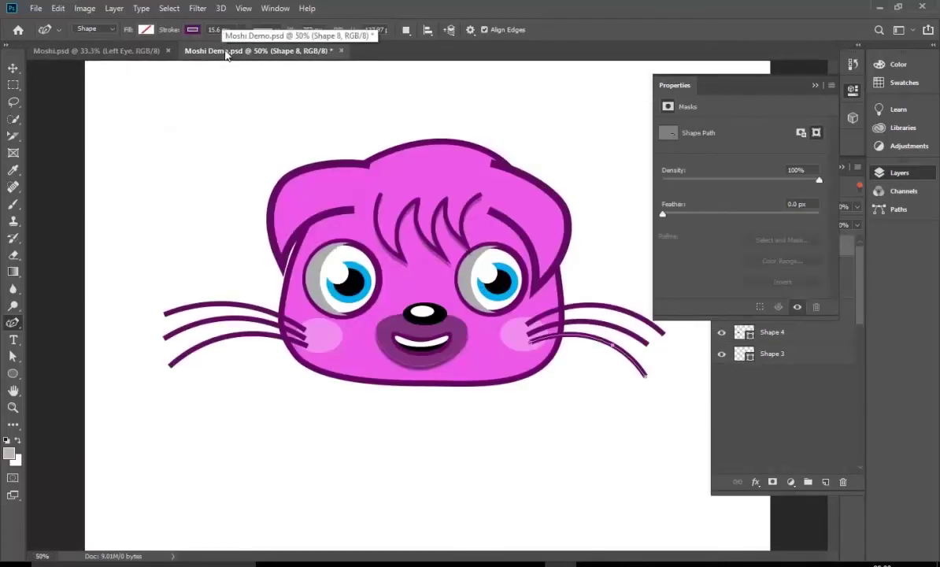
pyautogui.click(93, 51)
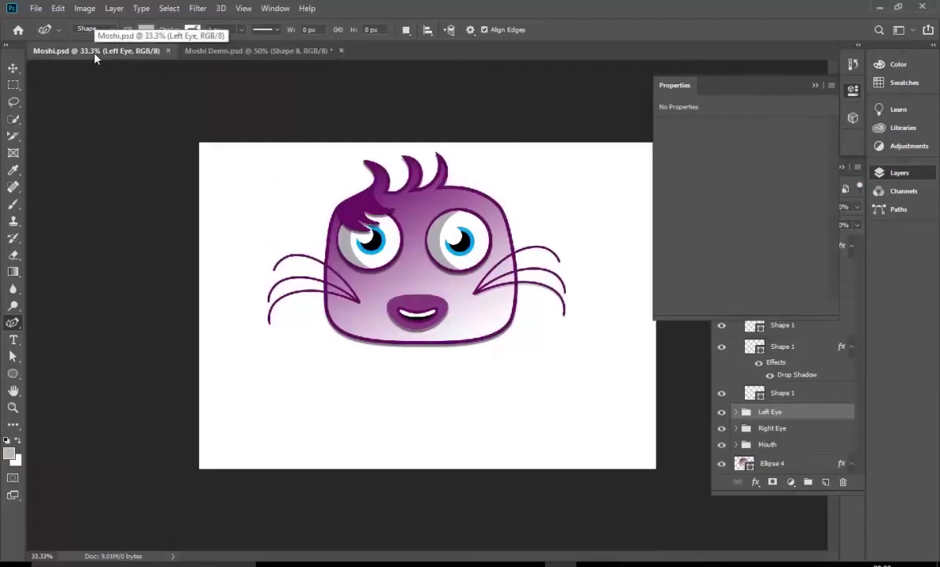
pyautogui.click(216, 52)
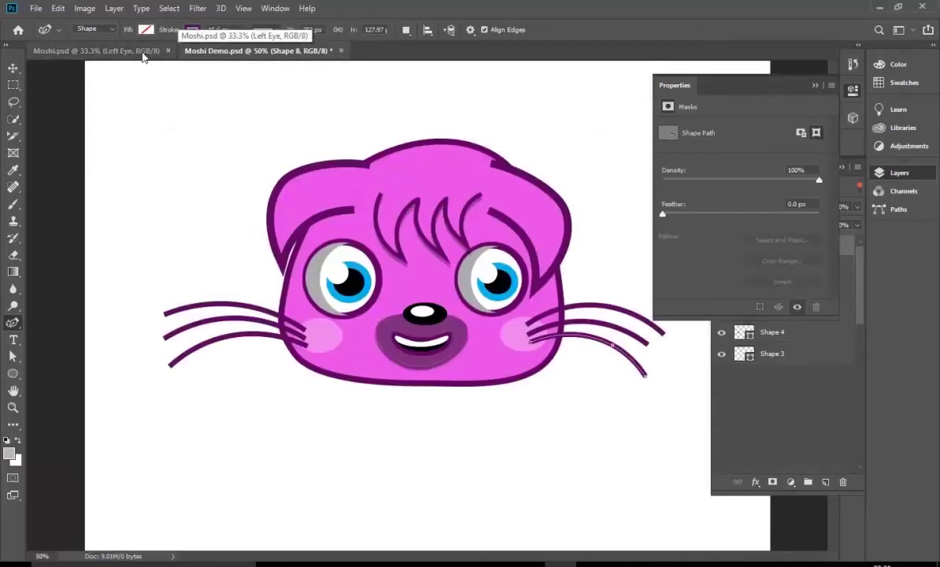